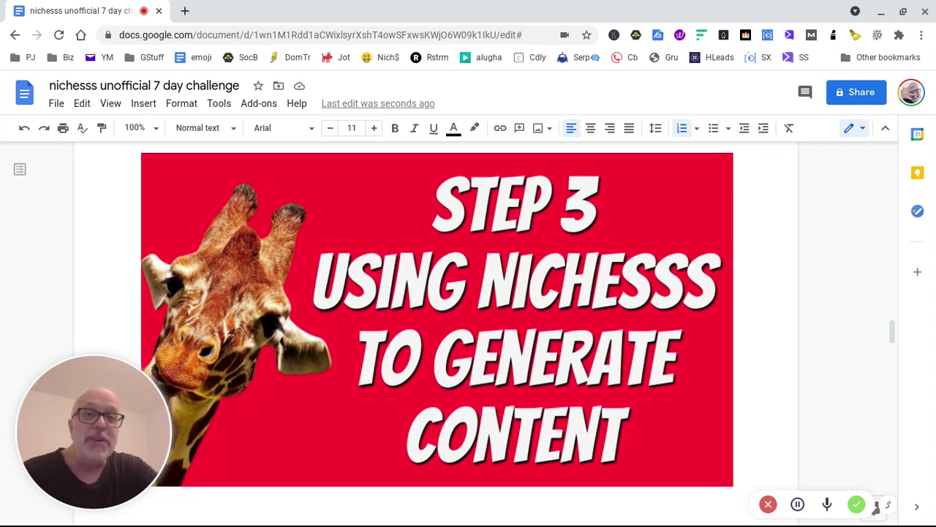
Step: Open nichesss in a new browser tab and start the Blogs tool from its dashboard
left_click(185, 12)
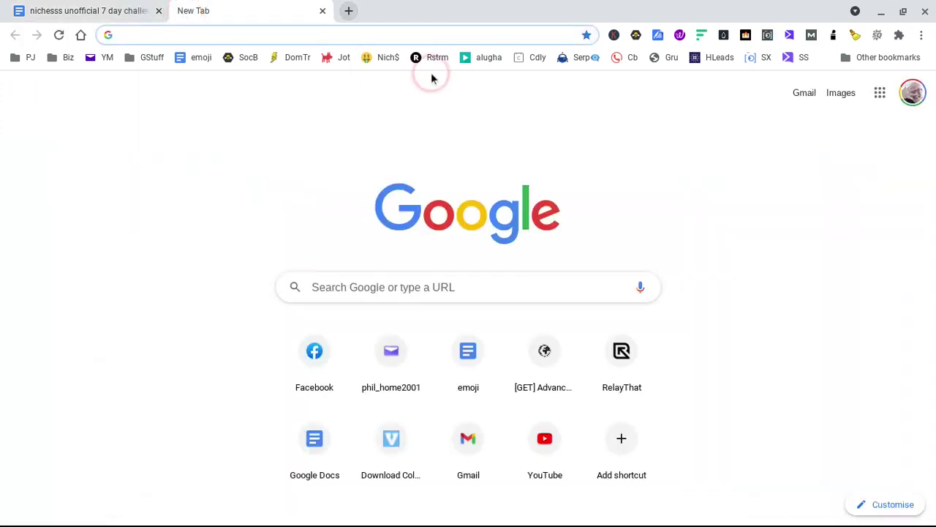
left_click(380, 57)
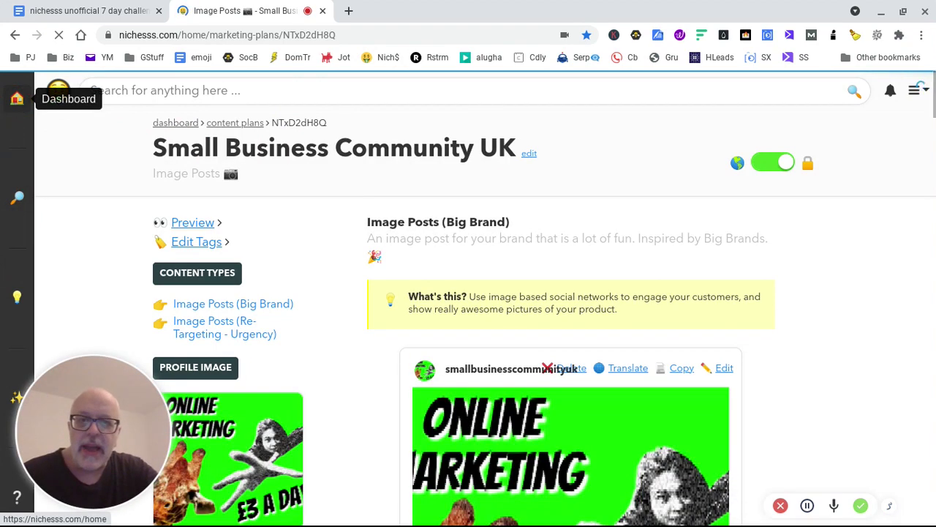
left_click(16, 98)
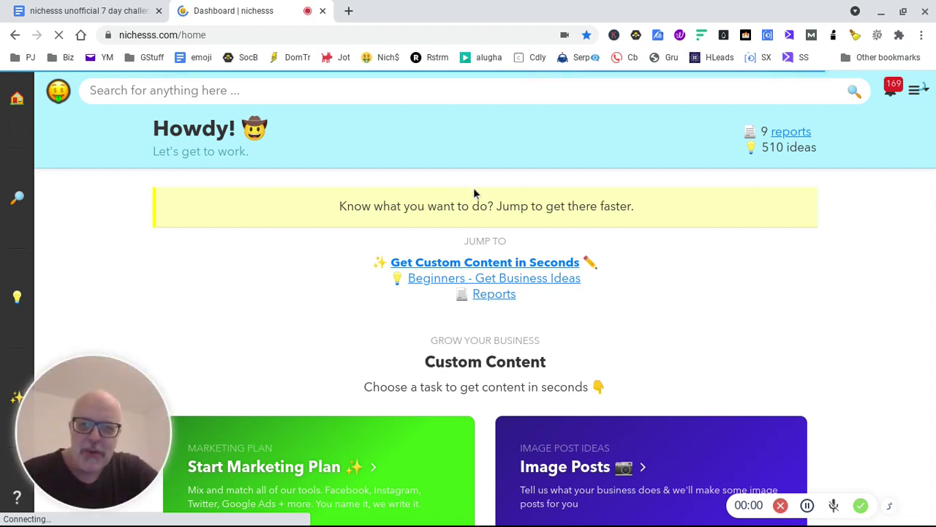
scroll(840, 316, "down", 5)
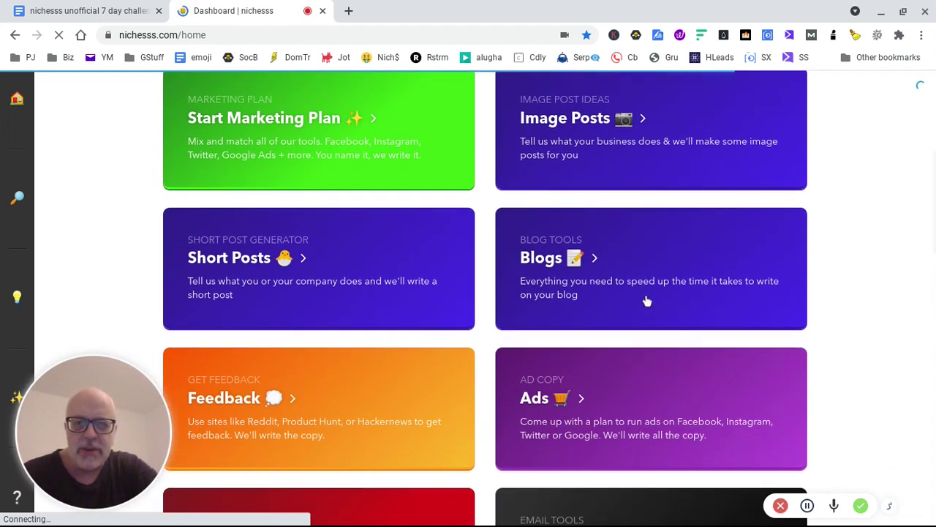
left_click(564, 289)
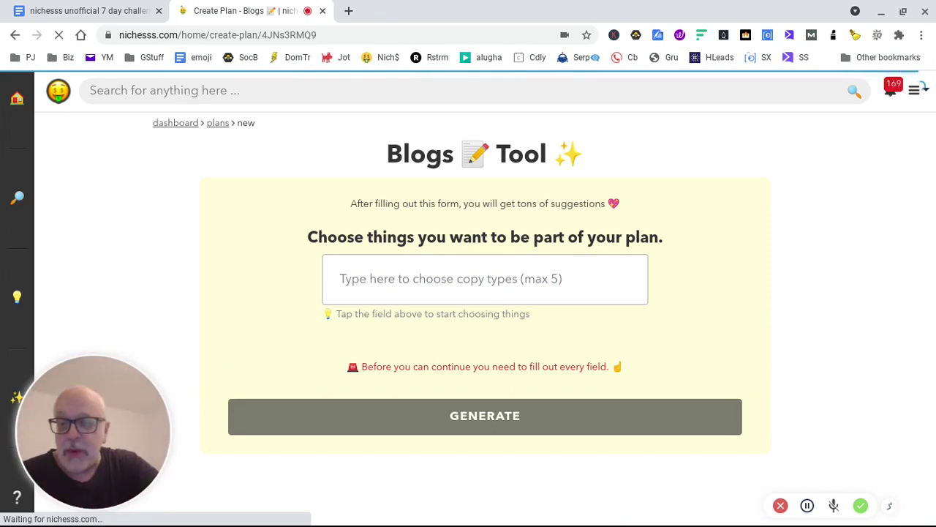
Step: Add the copy types Blog Post Intro and Blog Post Outline to the plan
left_click(504, 279)
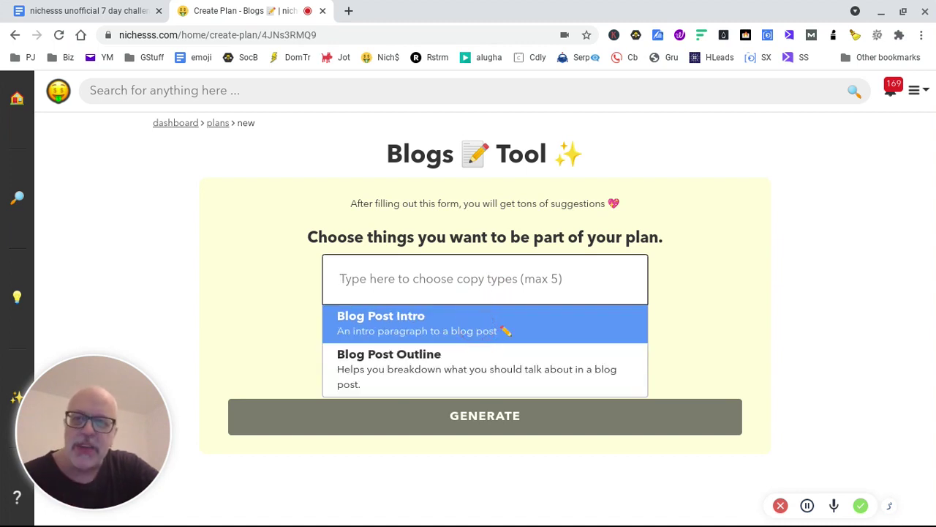
left_click(479, 326)
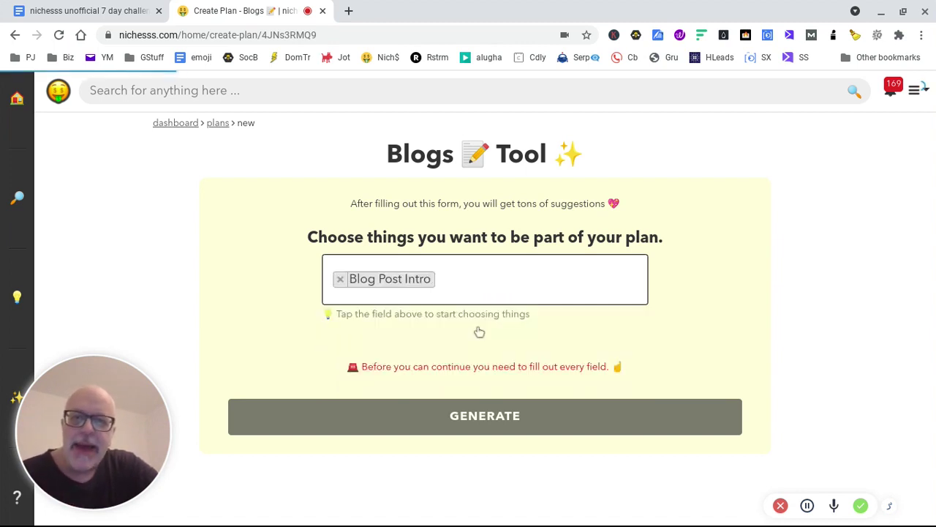
left_click(461, 291)
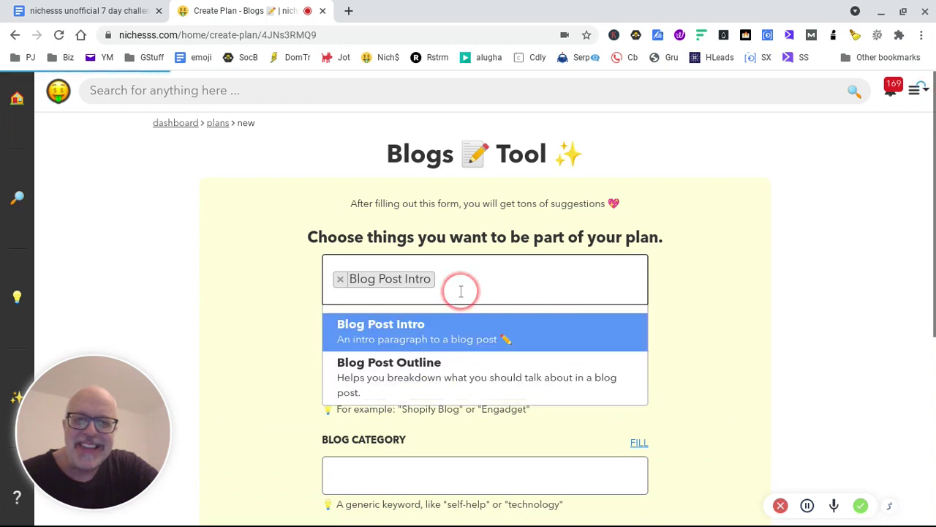
left_click(444, 369)
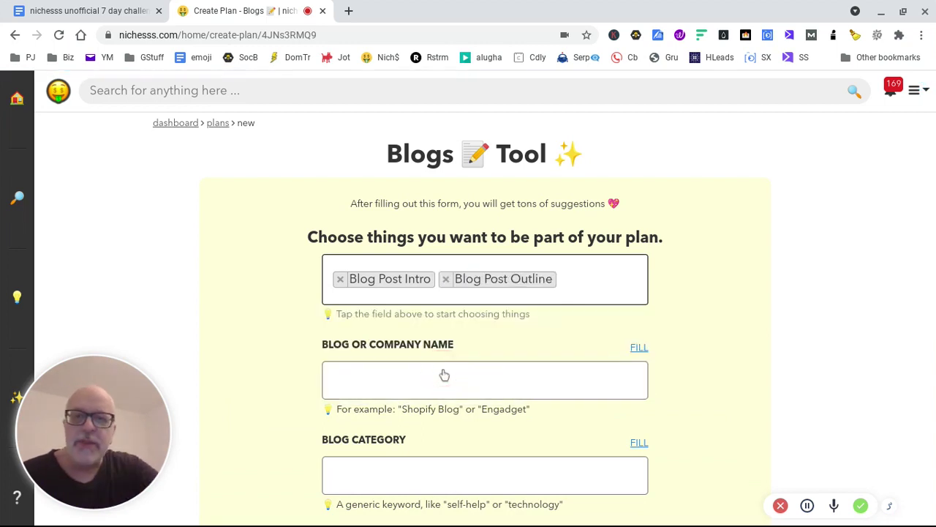
Step: Enter "Manifesting Crystals For Your Life" as the blog or company name
left_click(398, 386)
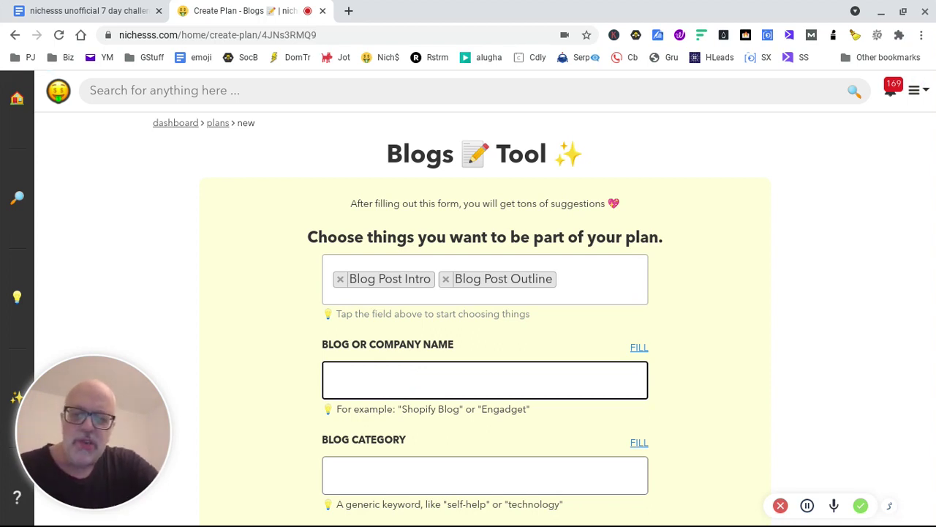
type("Manifes")
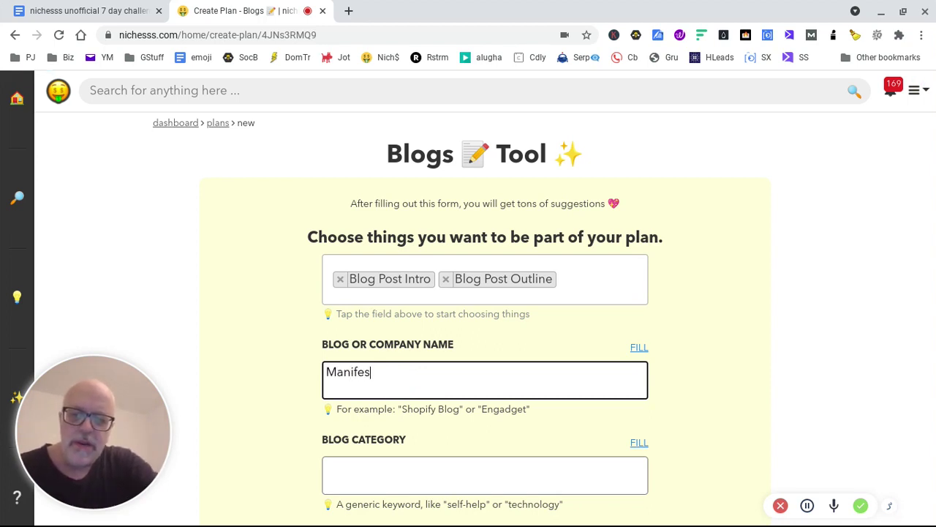
type("ting C")
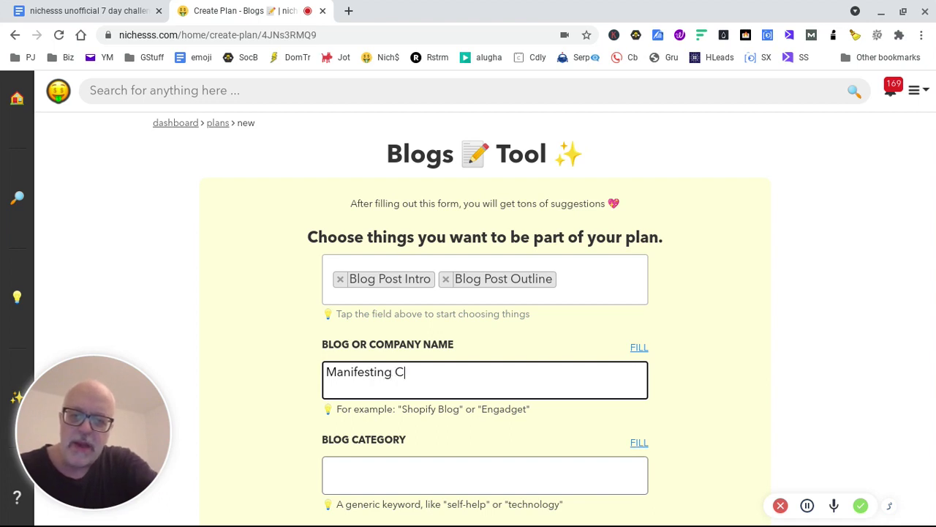
type("ry")
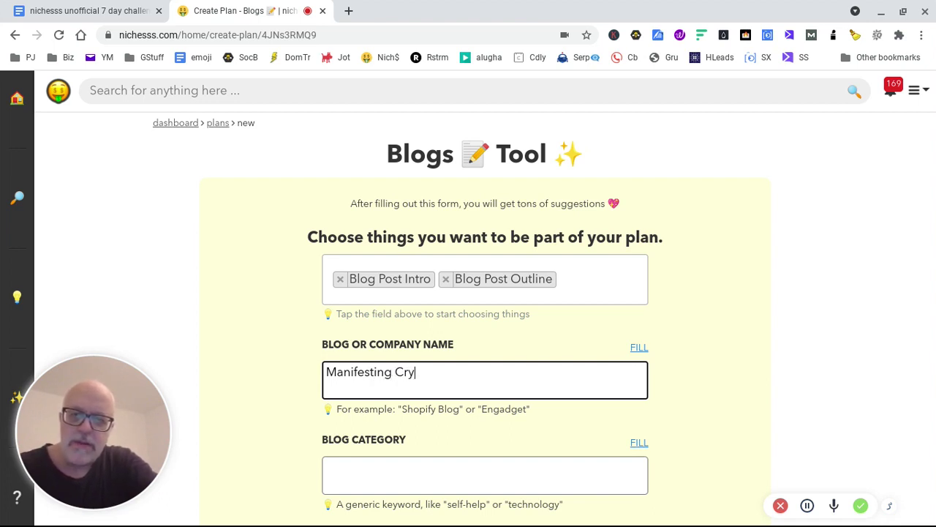
type("stals")
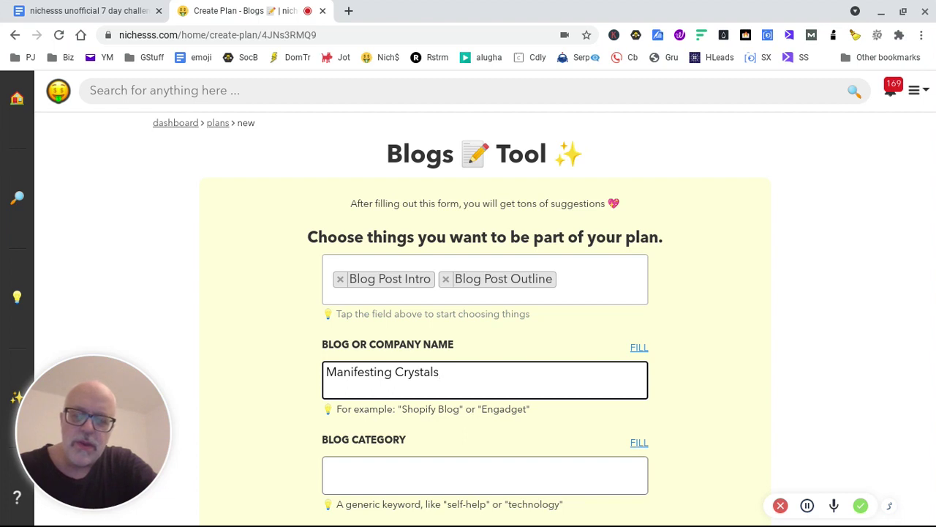
type(" For ")
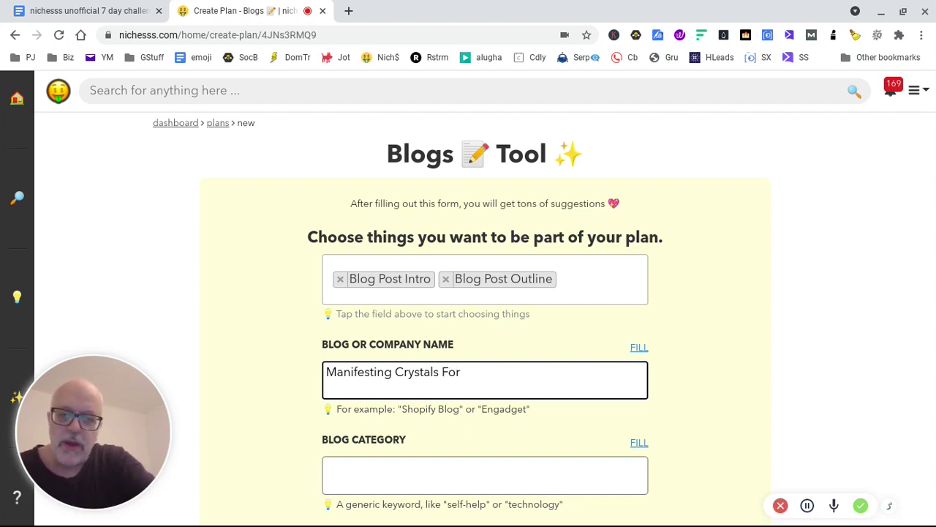
type("Your Lif")
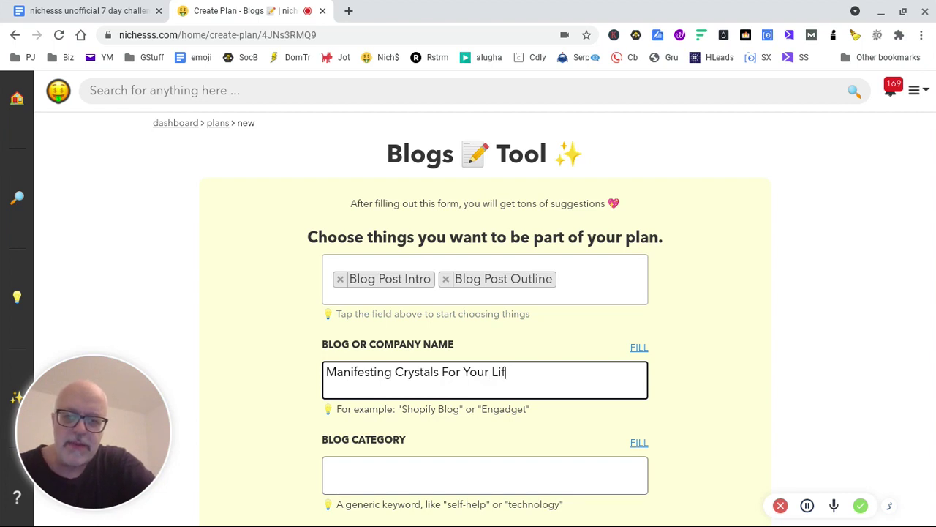
type("e")
Step: Set the blog category to "Alternative lifestyle", correcting any misspelling in the first word
left_click(451, 457)
scroll(716, 410, "down", 3)
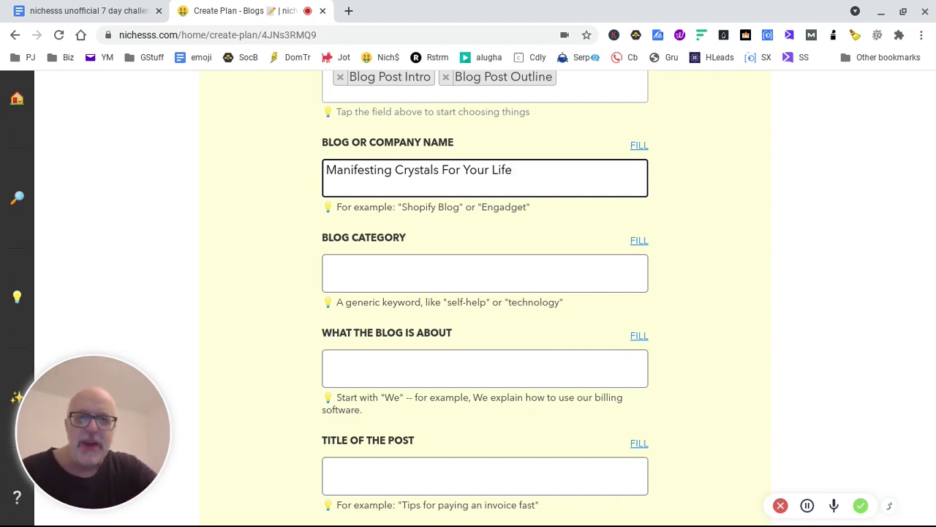
left_click(510, 275)
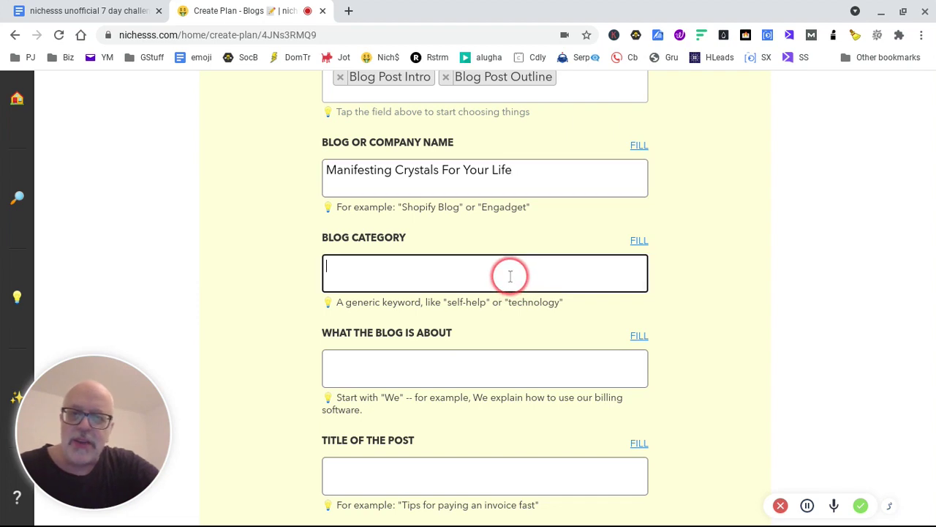
type("Aler")
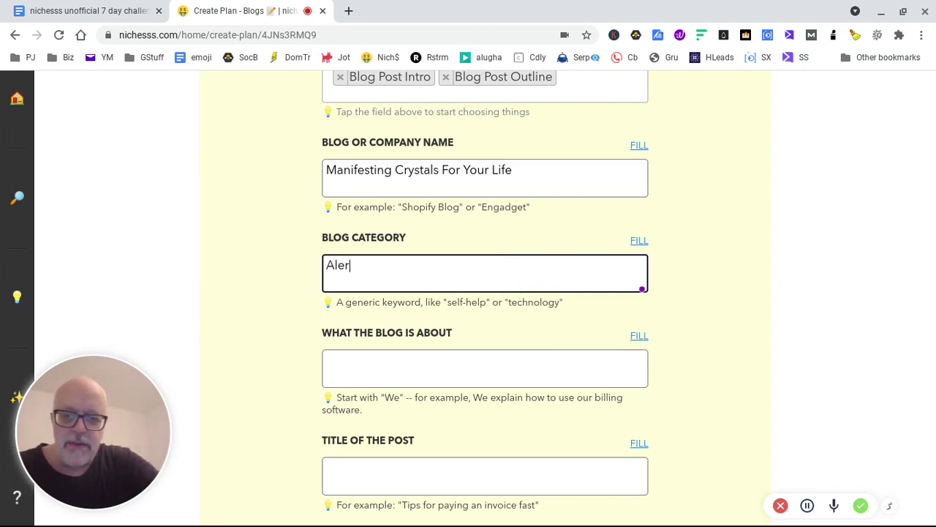
type("tna")
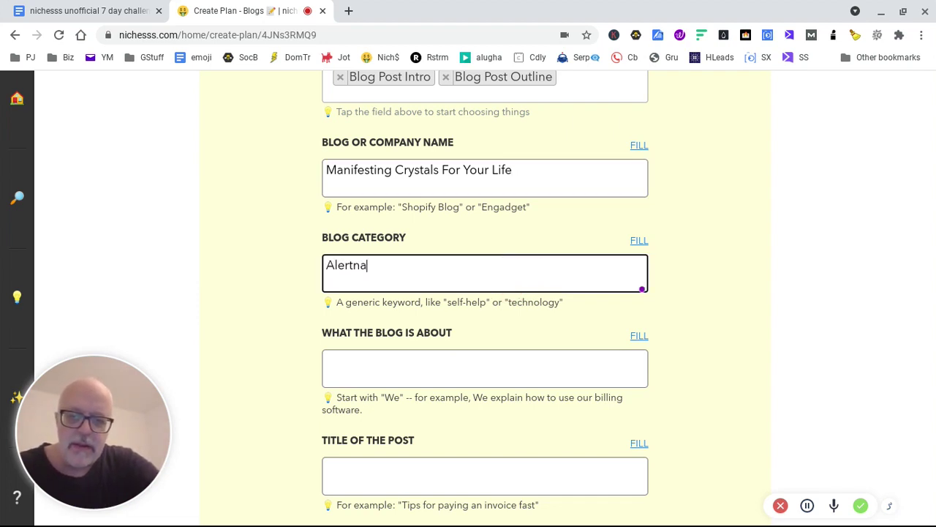
type("tive lifestyle")
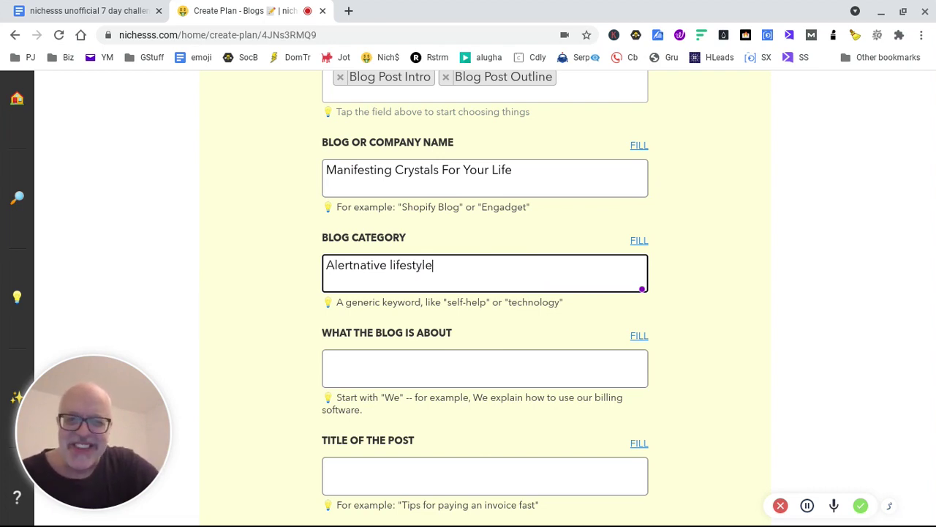
left_click(456, 375)
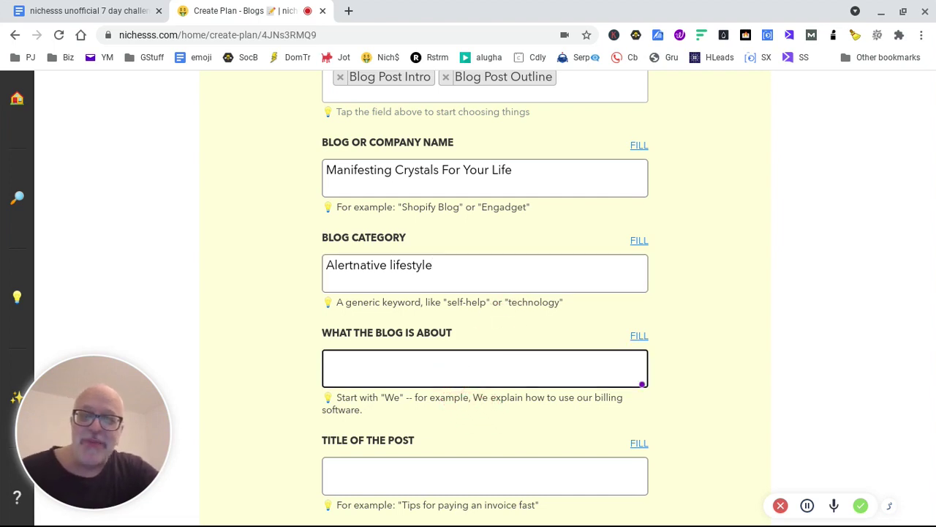
left_click(354, 270)
key("BackSpace")
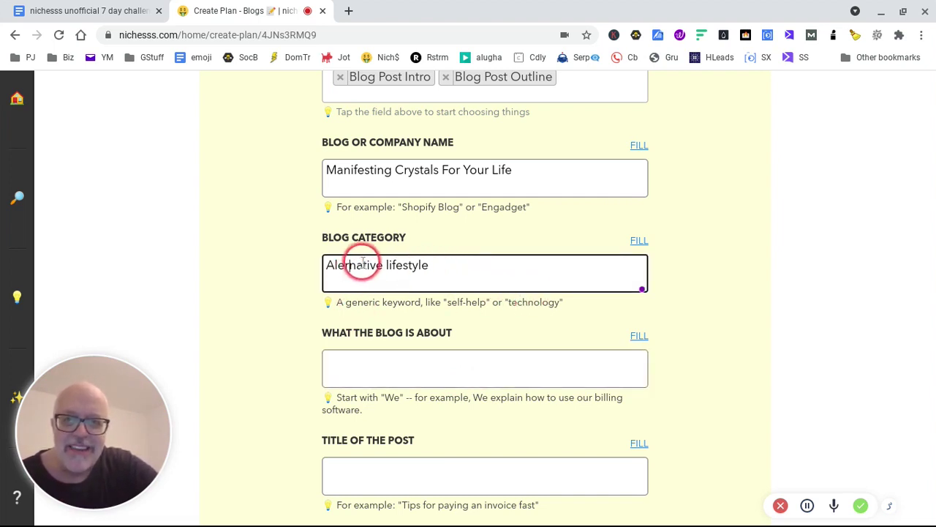
left_click(336, 266)
type("t")
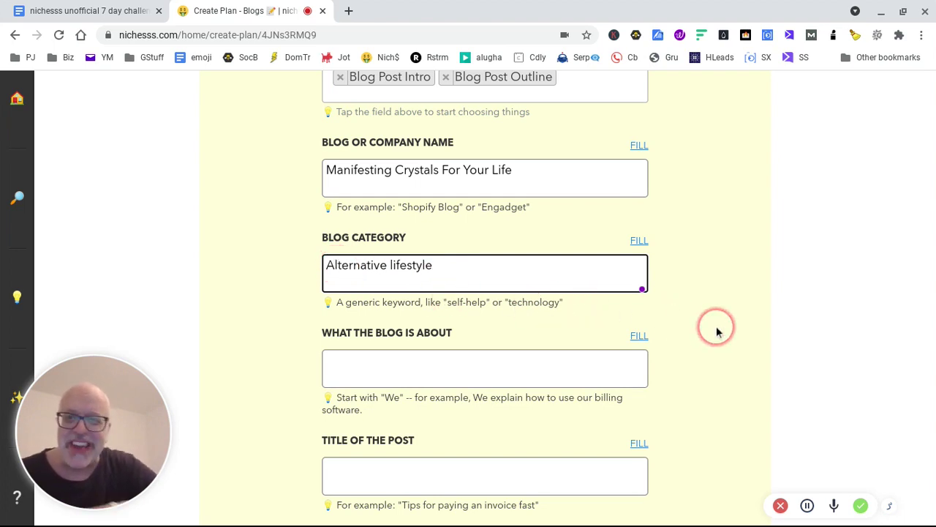
Step: Describe what the blog is about as "Manifesting Crystals"
left_click(426, 363)
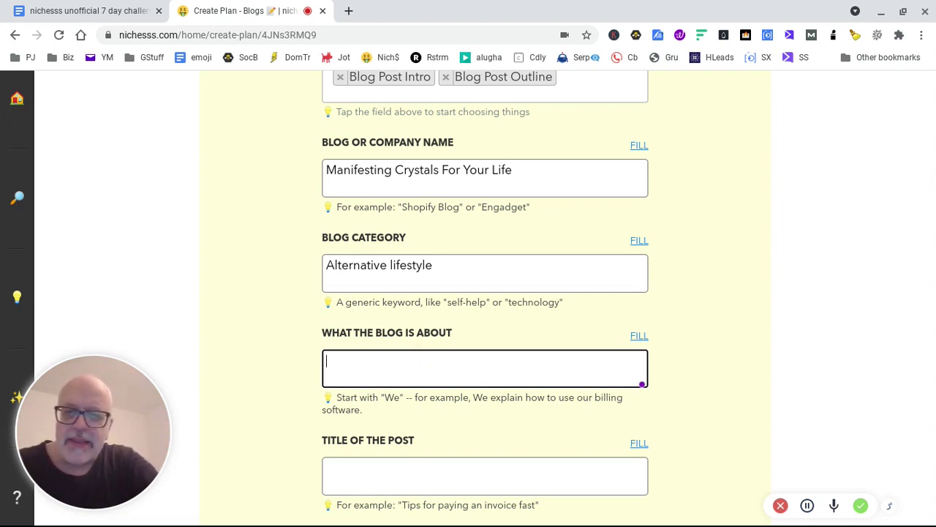
type("F")
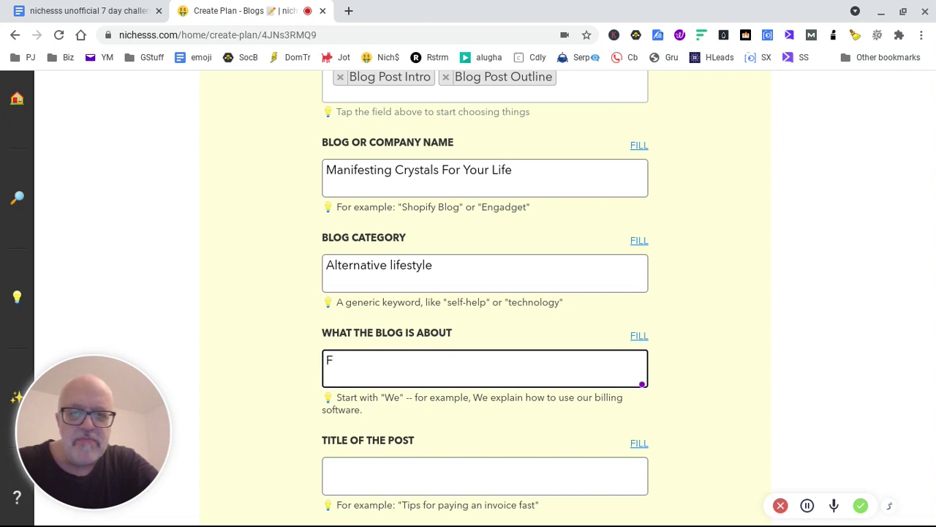
key("BackSpace")
type("Mani")
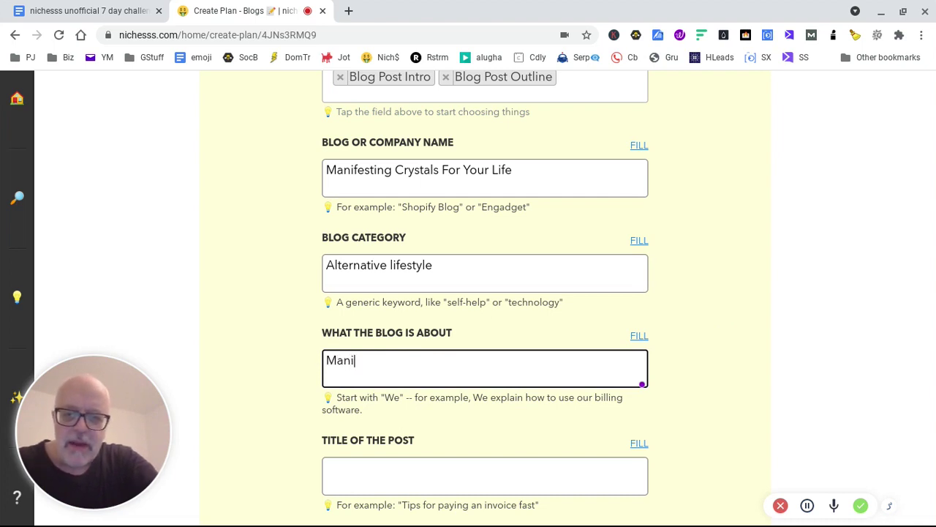
type("festing C")
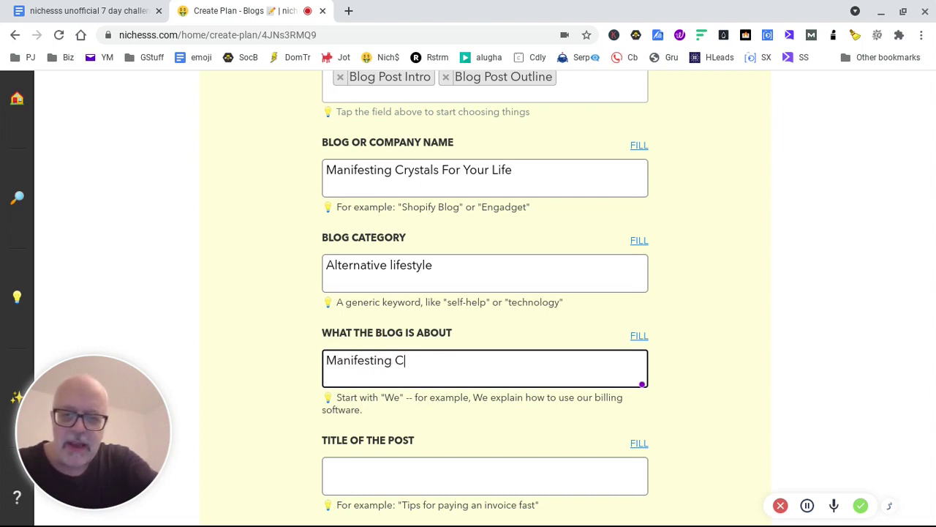
type("rystals")
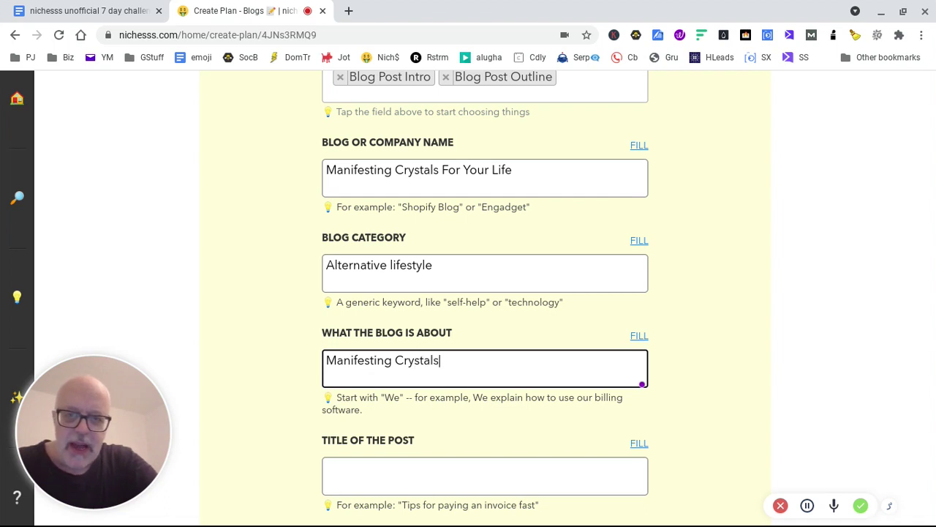
Step: Enter "Manifesting crystals to ayttract money" as the title of the post
left_click(428, 465)
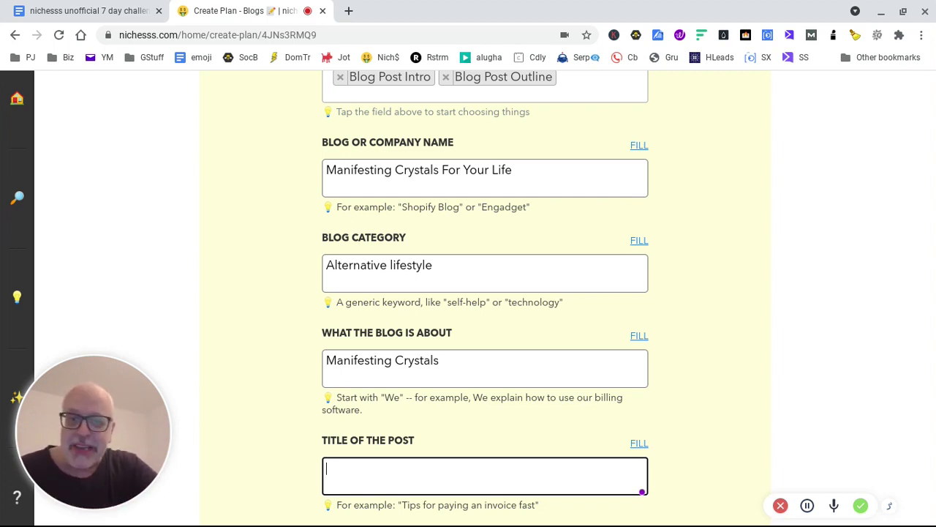
type("MN")
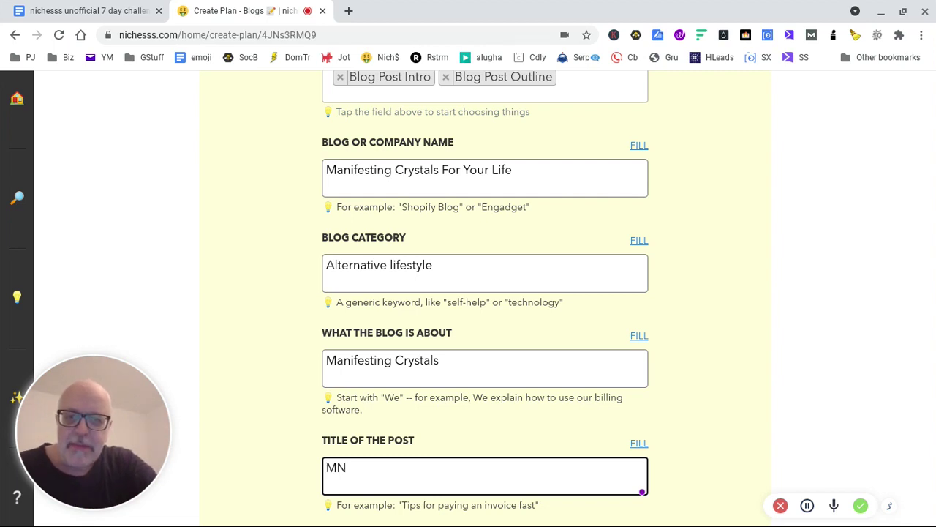
type("nifesting cr")
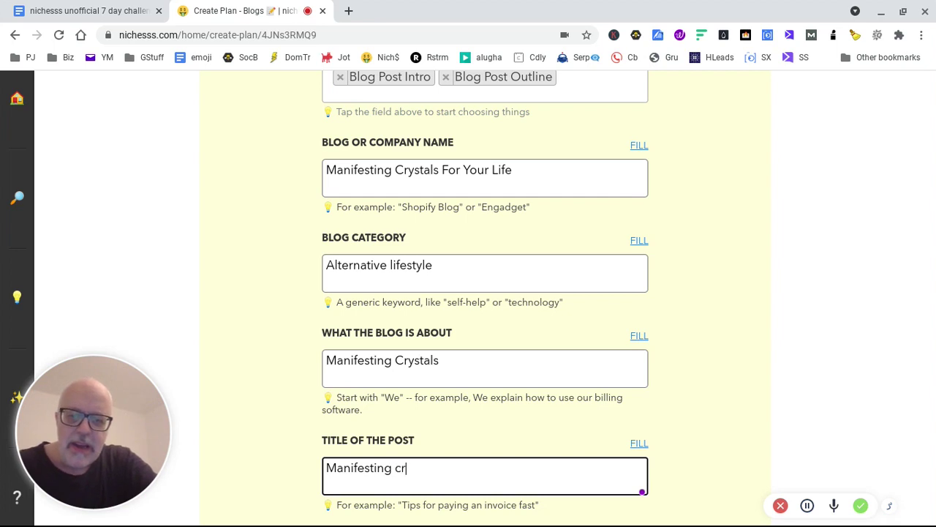
type("ysta")
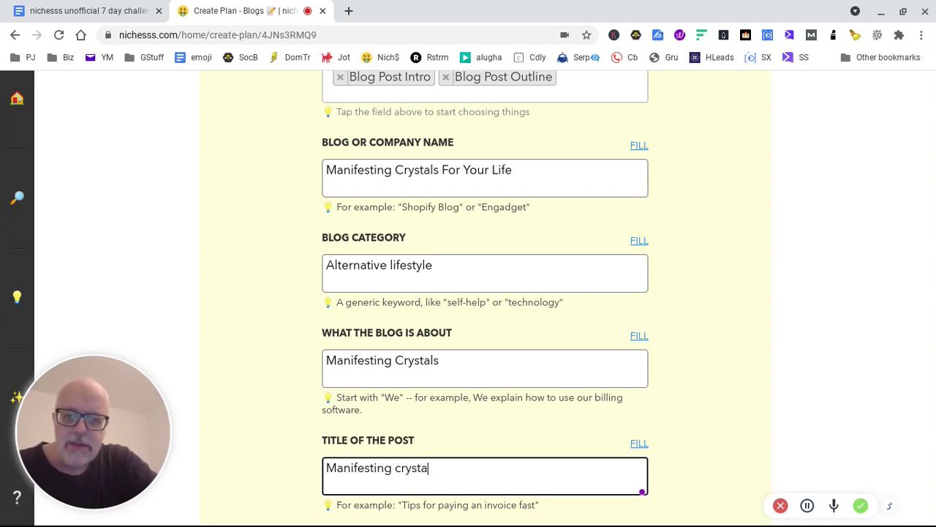
type("ls fo ayttract mon")
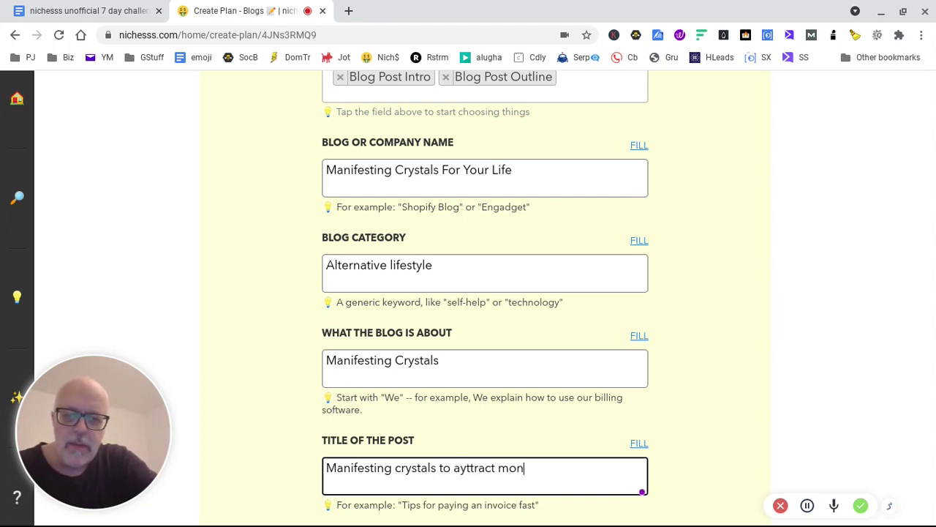
type("ey")
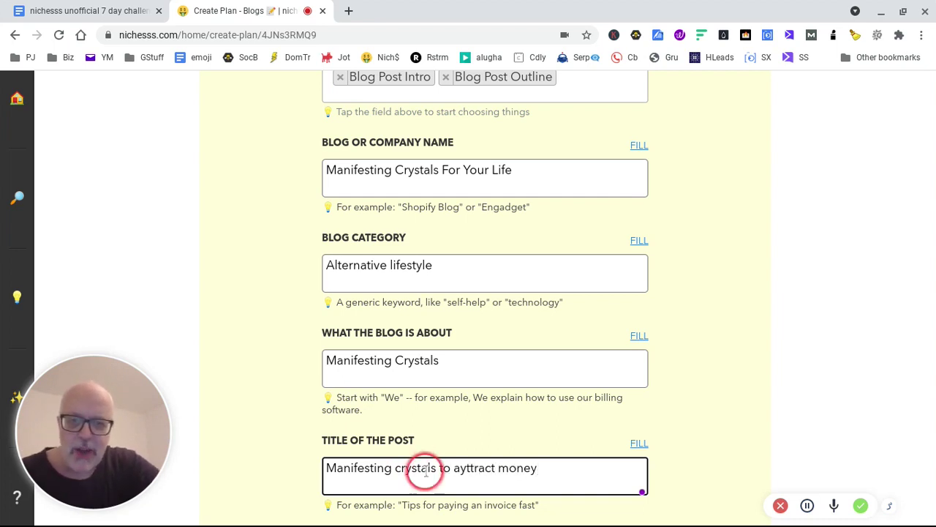
Step: Correct the post title to "Manifesting crystals to attract money" and generate the blog content plan
left_click(466, 469)
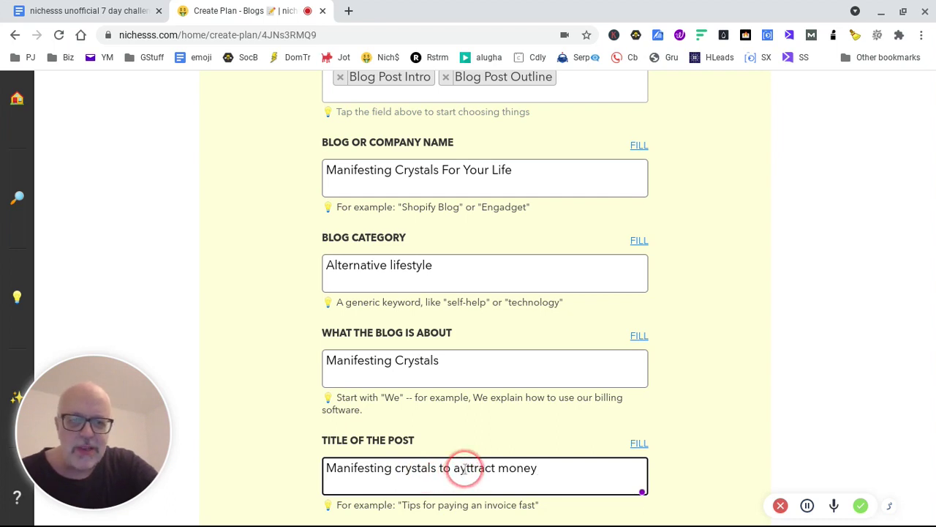
key("BackSpace")
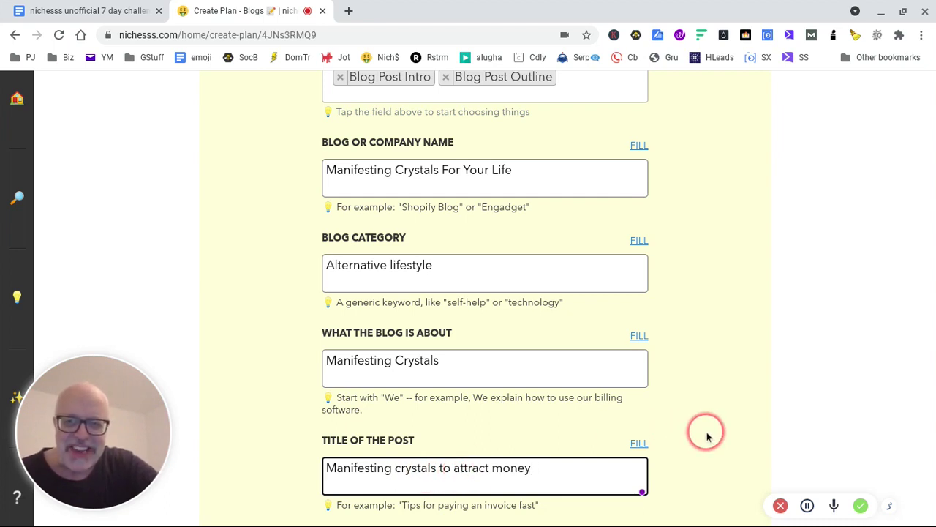
scroll(707, 437, "down", 2)
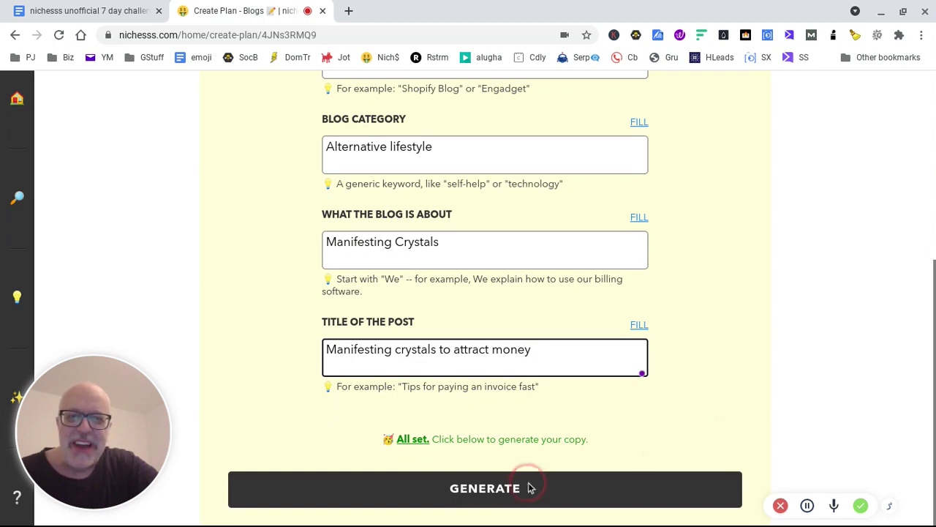
left_click(496, 495)
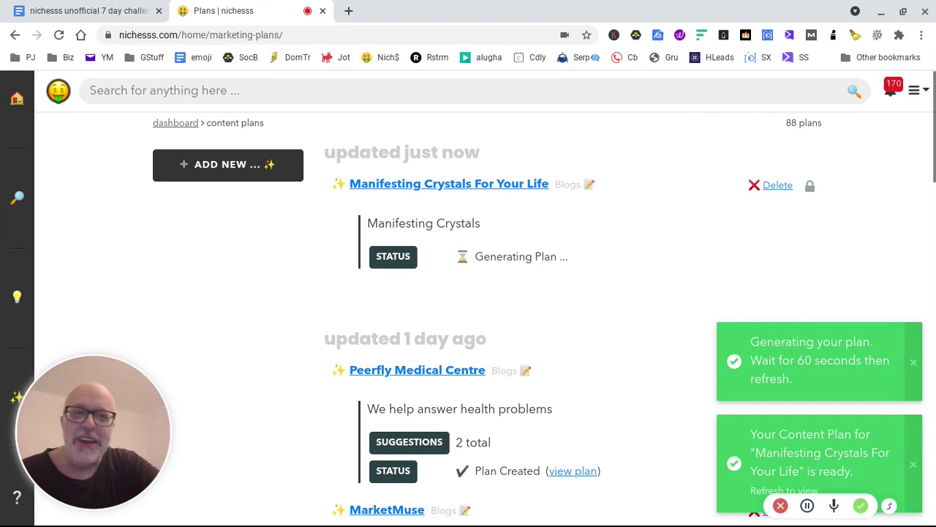
Step: Open the Manifesting Crystals For Your Life plan and read its generated blog post intros and outlines
left_click(476, 184)
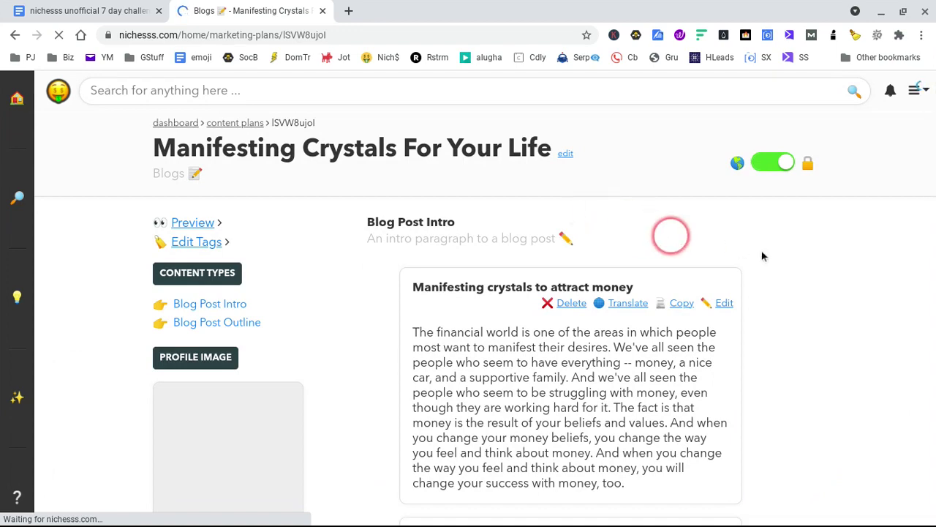
scroll(772, 256, "down", 1)
scroll(771, 256, "down", 1)
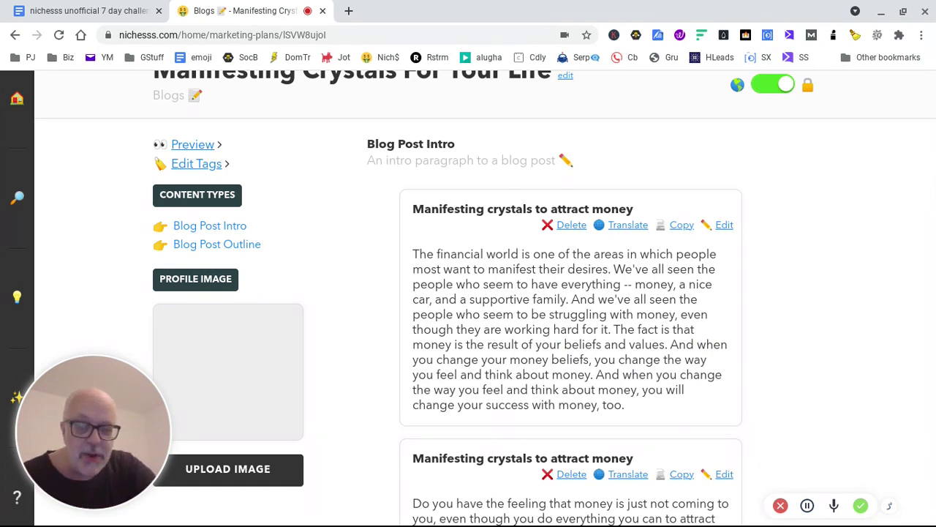
scroll(486, 298, "down", 4)
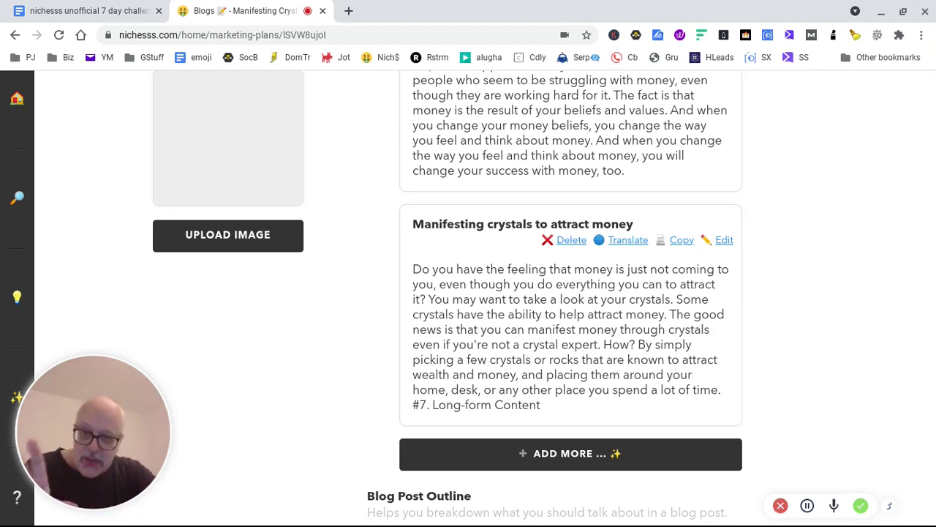
scroll(784, 304, "down", 5)
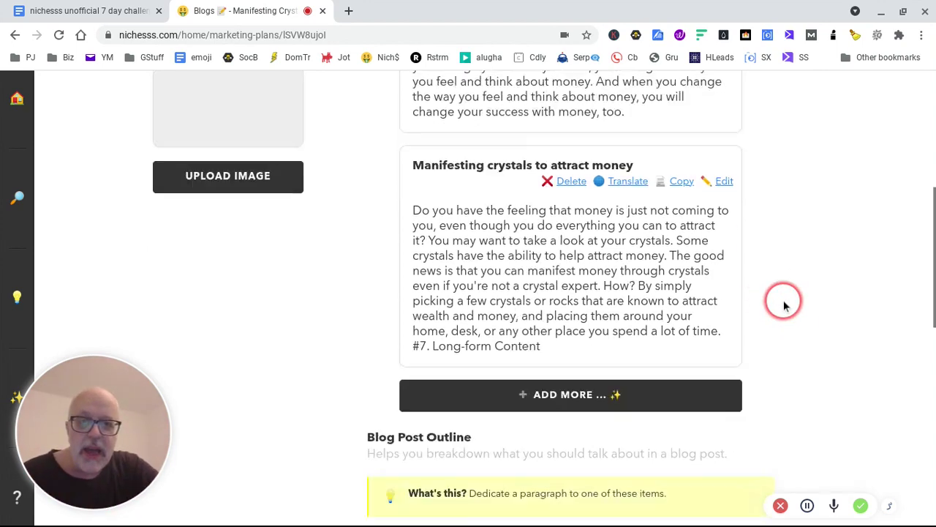
scroll(784, 304, "down", 1)
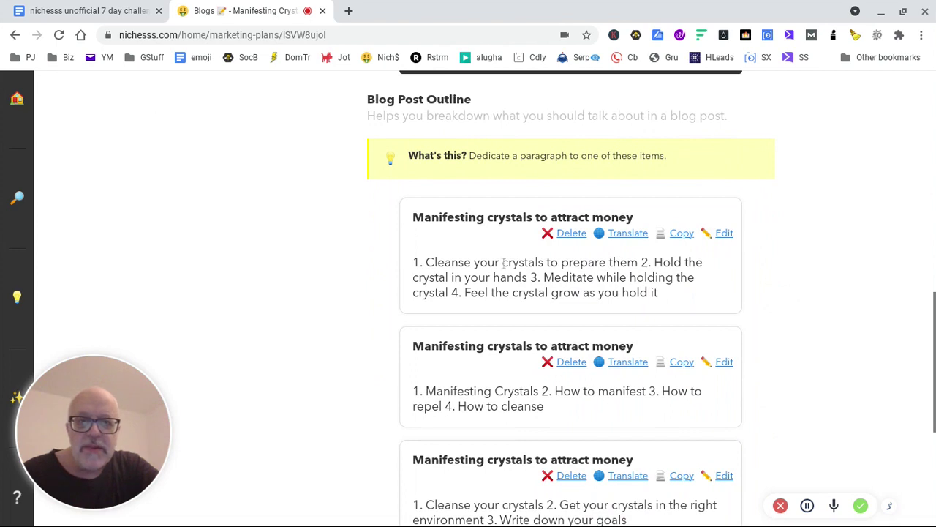
left_click(471, 278)
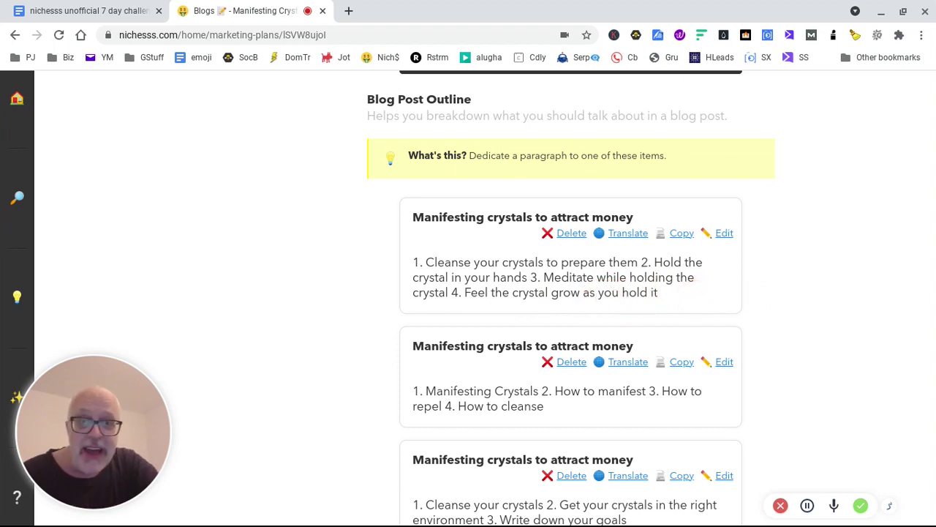
scroll(696, 303, "down", 2)
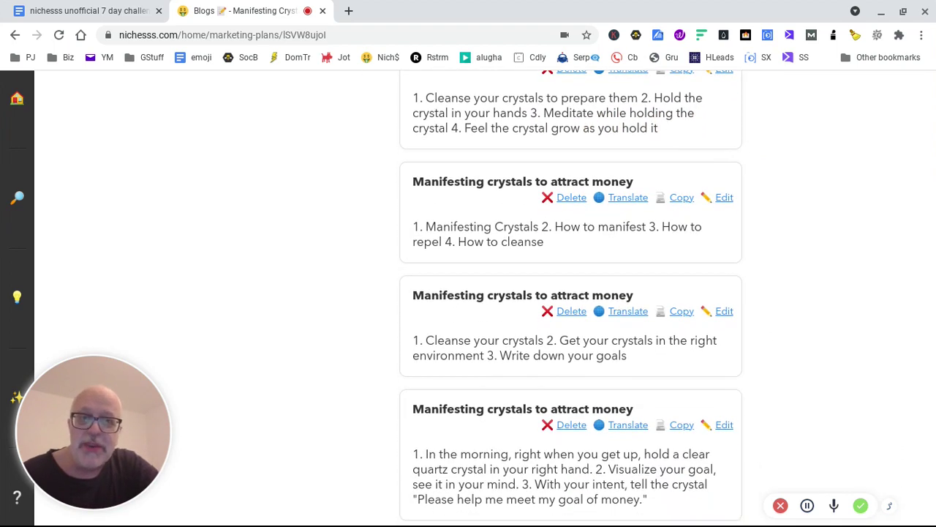
scroll(571, 298, "up", 8)
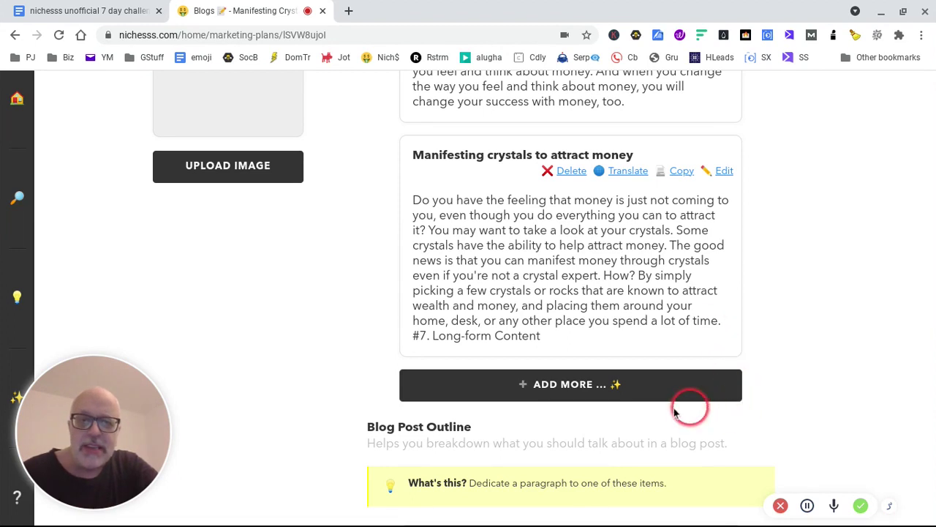
Step: Start adding more suggestions to the plan with Blog Post Intro as the copy type
left_click(562, 388)
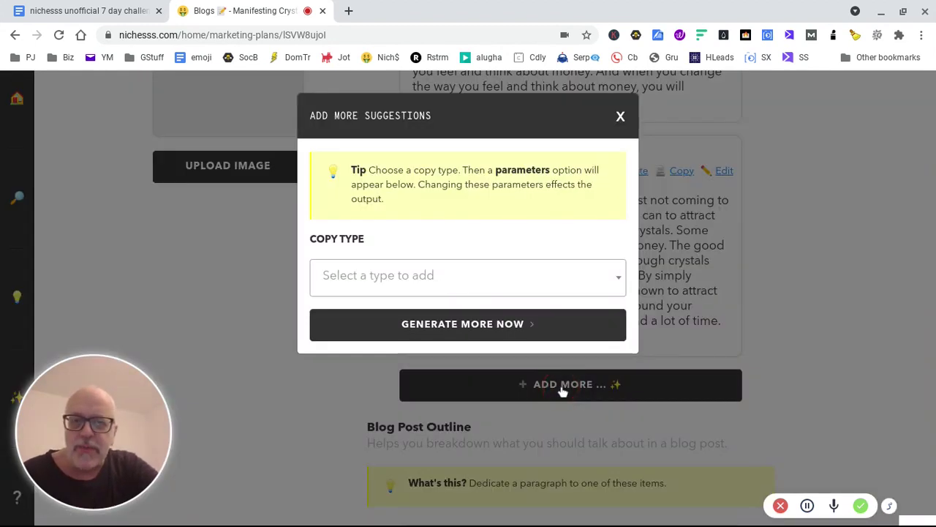
left_click(445, 294)
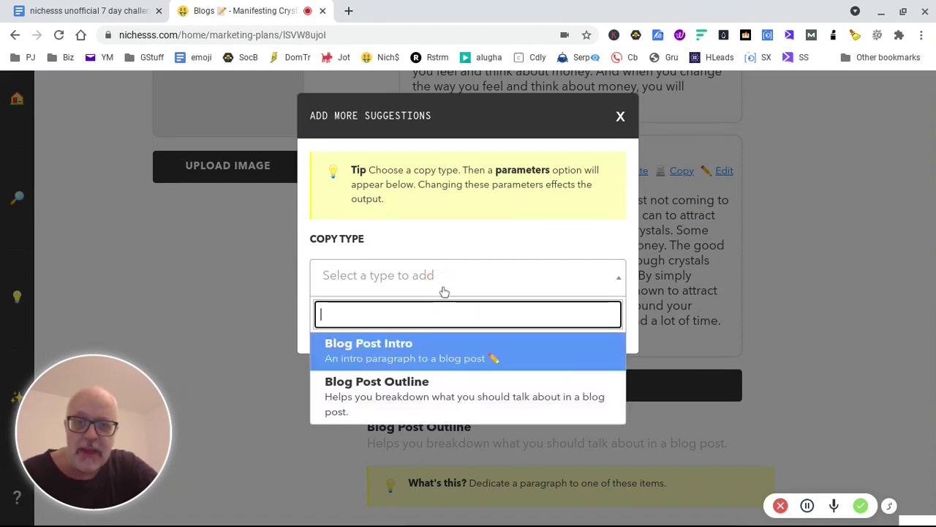
left_click(421, 338)
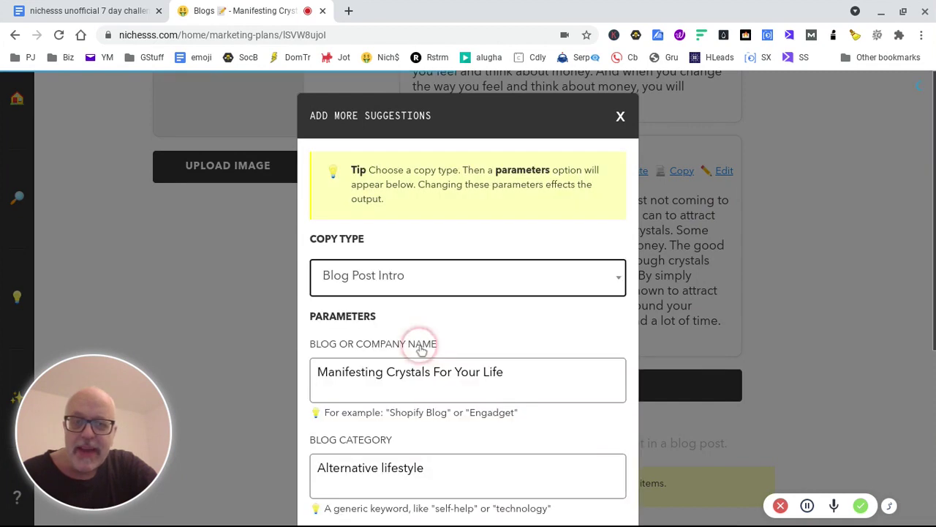
scroll(544, 335, "down", 2)
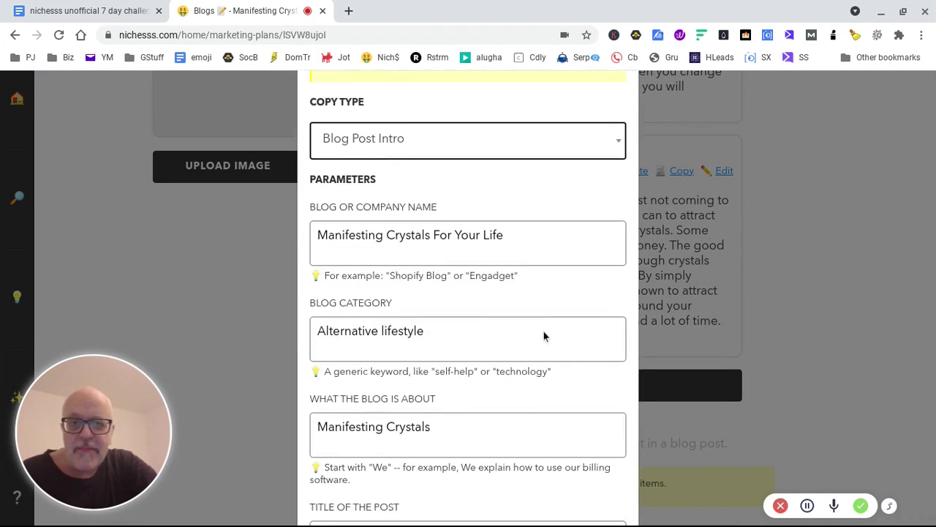
scroll(543, 335, "down", 2)
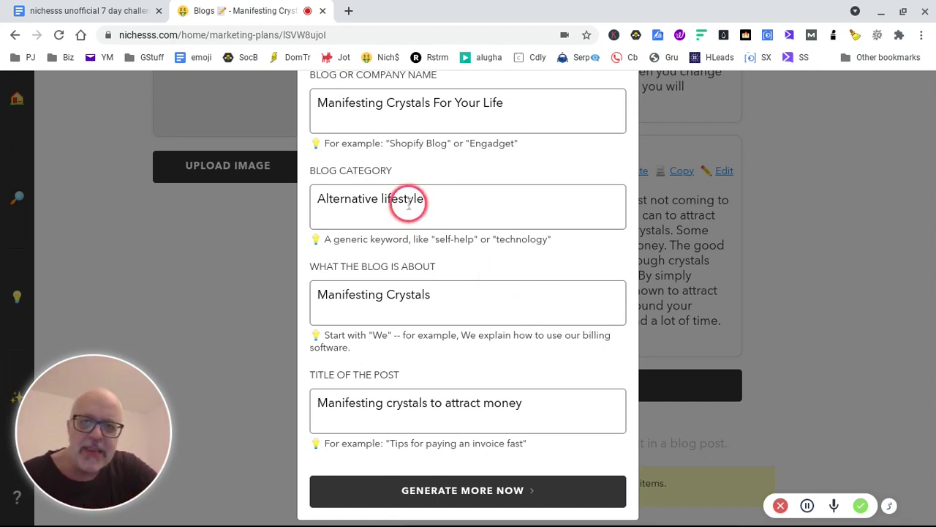
Step: Replace the blog category with "Financial health" and generate more blog post intros
left_click(431, 204)
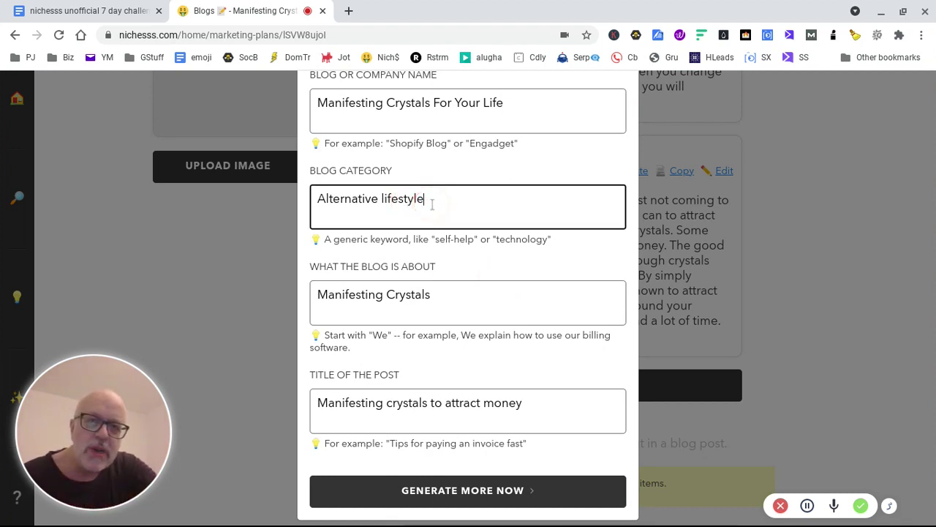
left_click(485, 203)
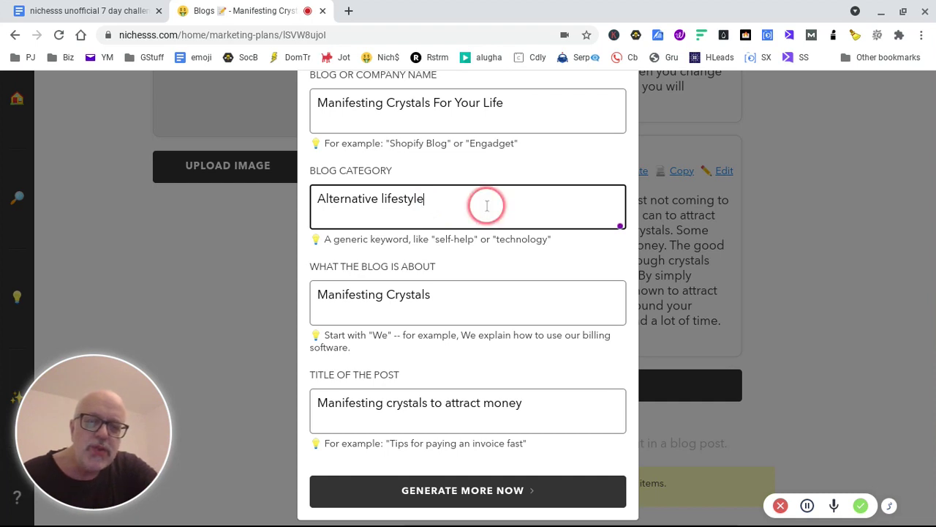
key("BackSpace")
key("BackSpace")
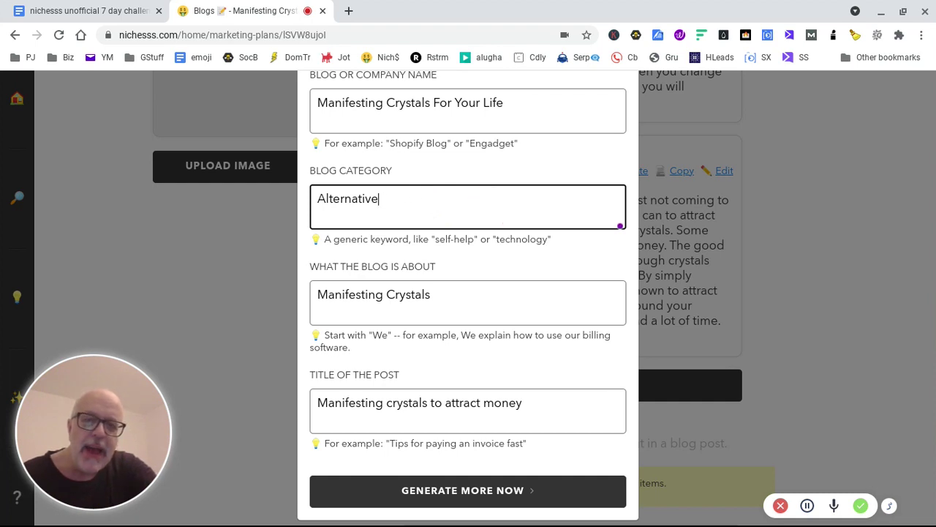
key("BackSpace")
key("BackSpace")
key("BackSpace")
key("BackSpace")
key("BackSpace")
key("BackSpace")
key("BackSpace")
key("BackSpace")
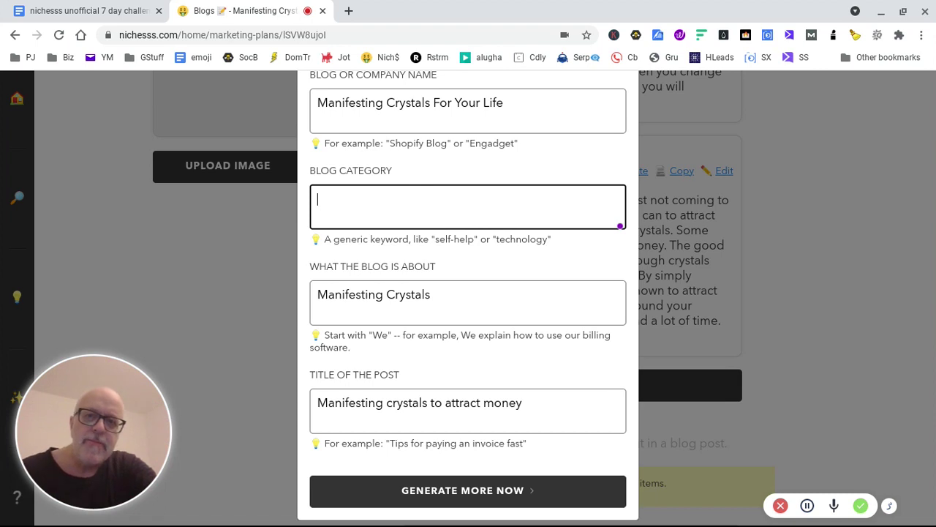
type("Financial he")
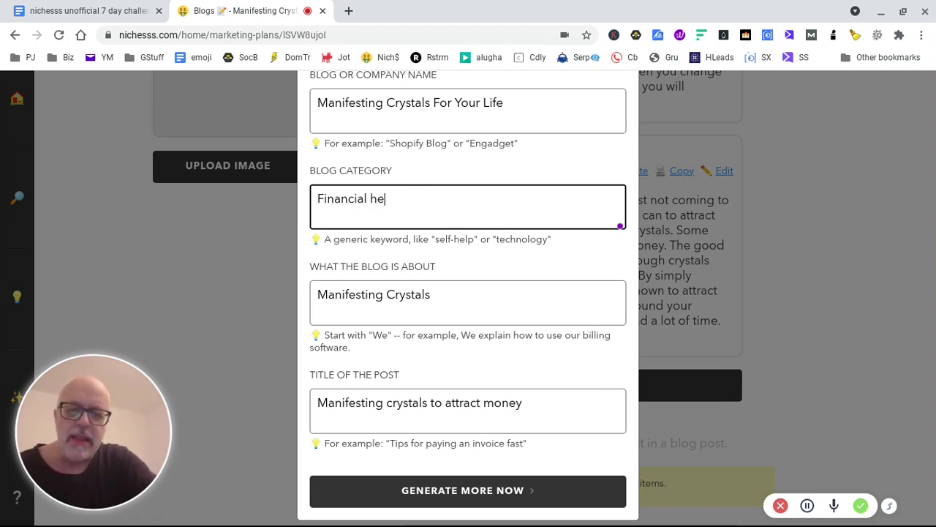
type("alyth")
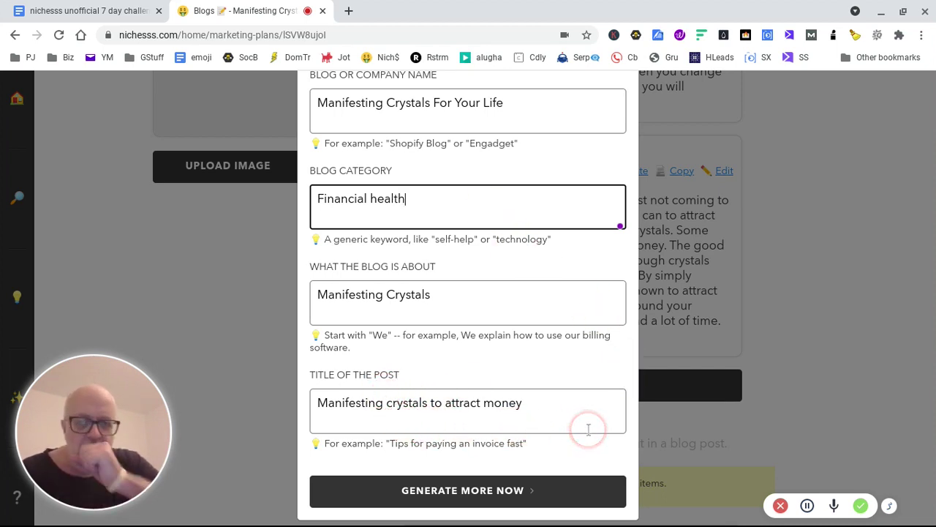
left_click(466, 493)
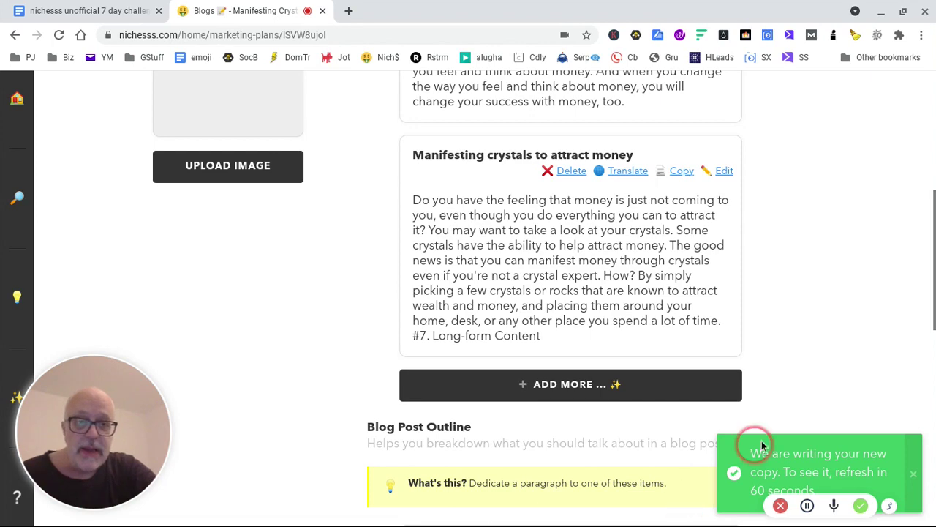
Step: Refresh the plan page and read the newly generated blog post intros
scroll(801, 276, "down", 1)
scroll(801, 276, "down", 1)
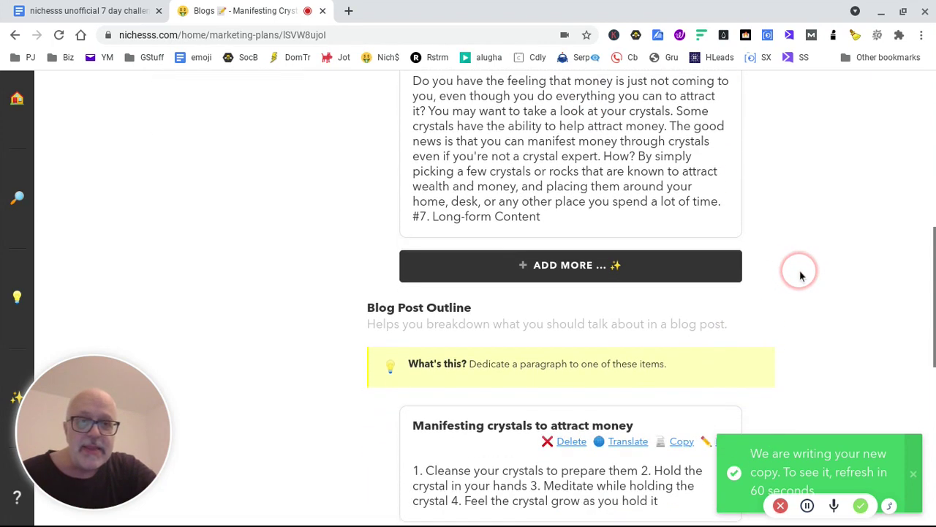
scroll(800, 272, "up", 2)
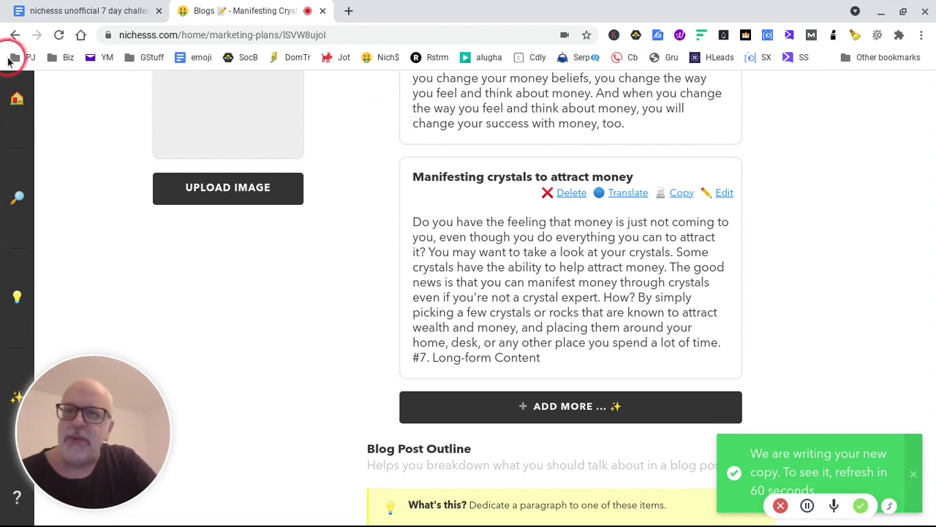
left_click(59, 35)
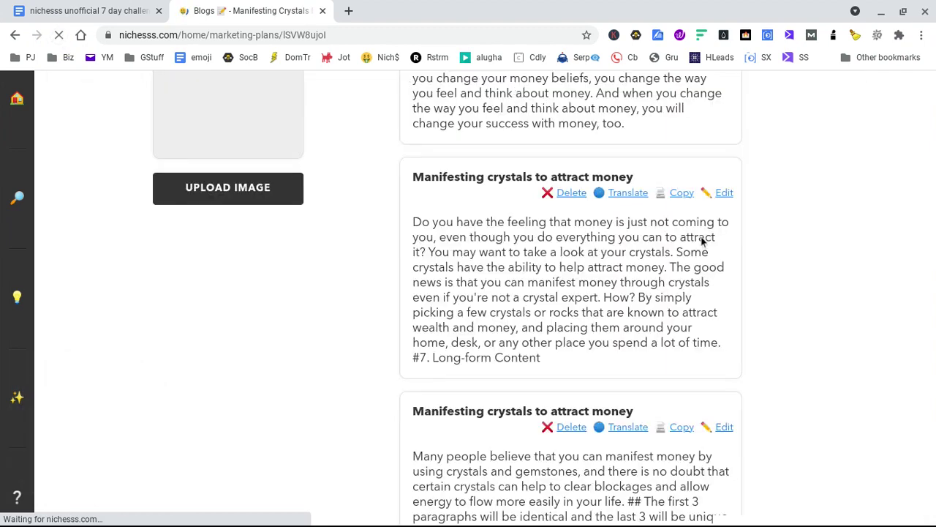
scroll(861, 289, "up", 3)
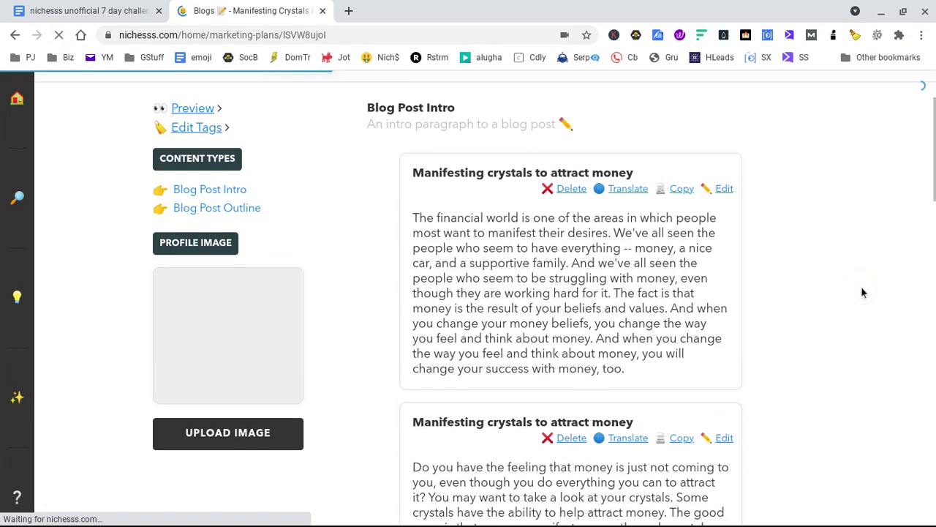
scroll(863, 291, "down", 2)
scroll(863, 290, "down", 3)
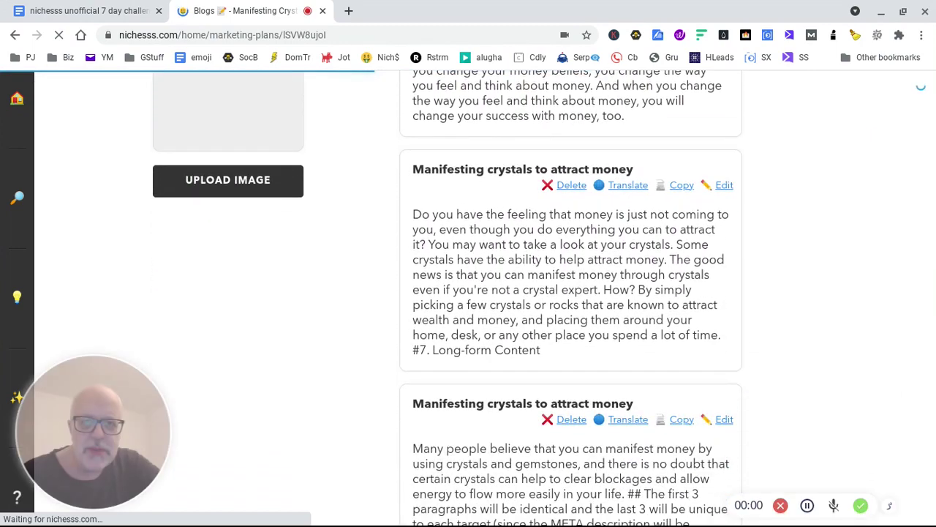
scroll(863, 291, "down", 3)
scroll(863, 290, "down", 2)
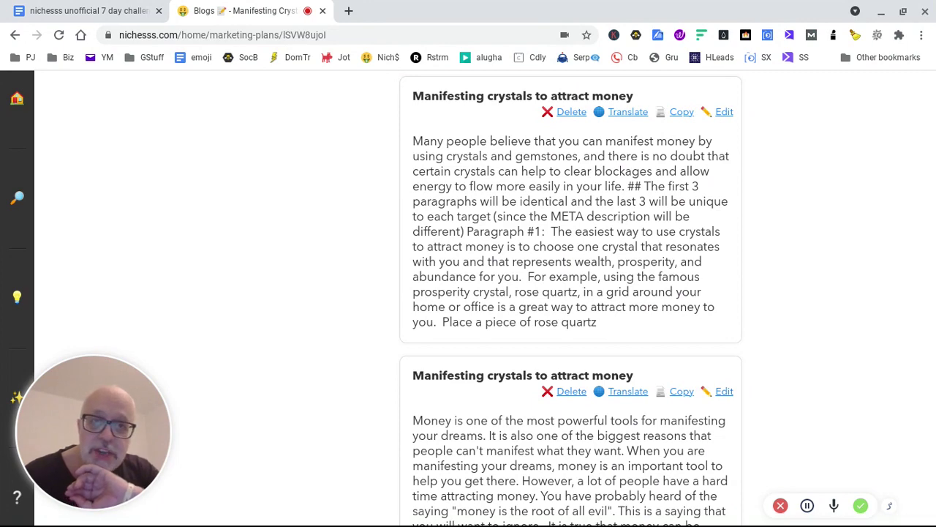
scroll(570, 298, "down", 3)
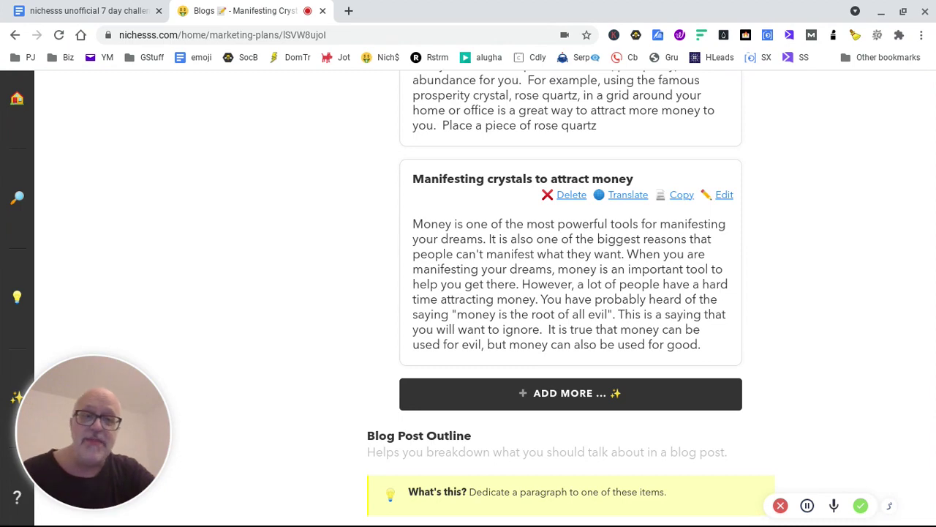
Step: Start adding more suggestions below the outlines with Blog Post Outline as the copy type
scroll(570, 292, "down", 10)
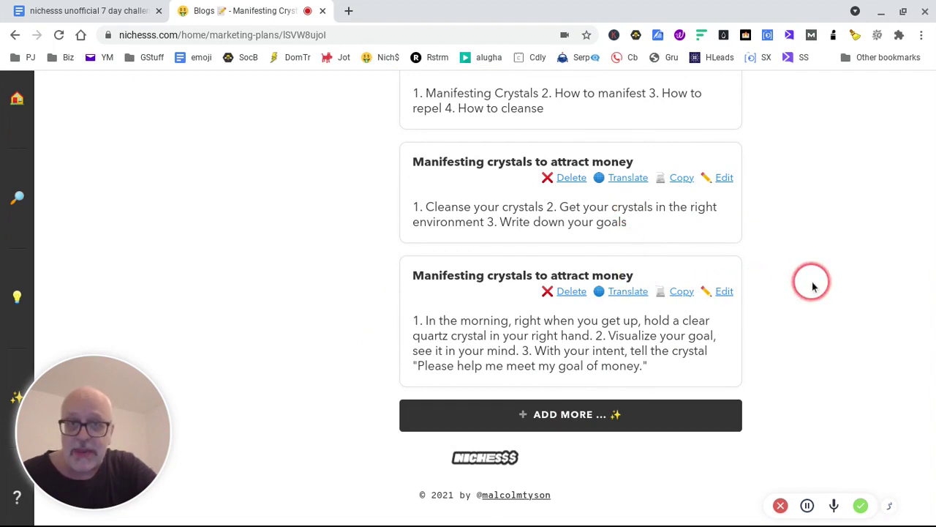
scroll(804, 284, "up", 3)
scroll(811, 282, "down", 2)
scroll(814, 285, "down", 1)
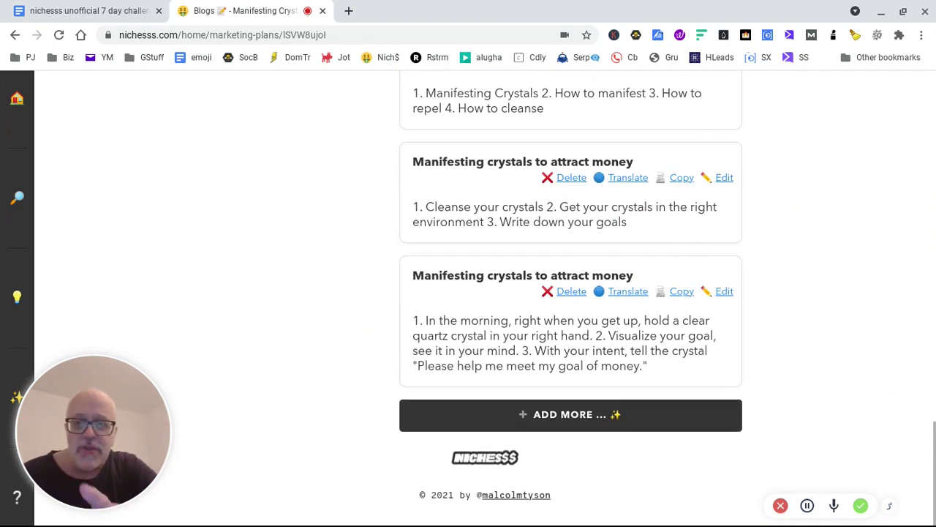
left_click(559, 423)
left_click(434, 277)
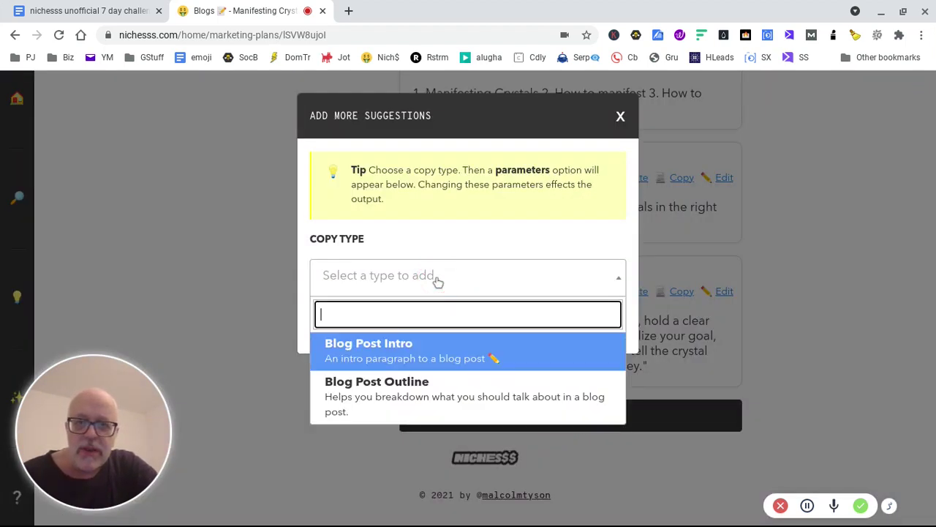
left_click(428, 403)
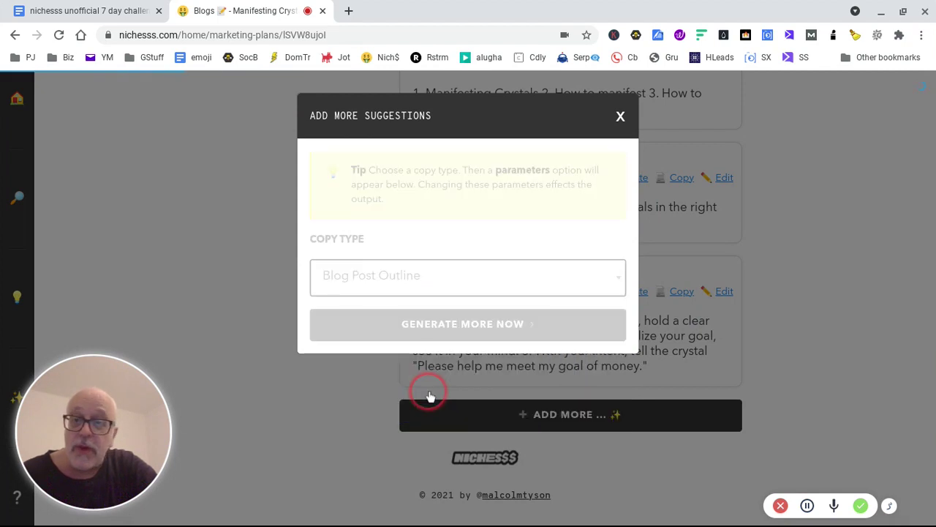
Step: Replace the blog category with "Financial Wellbeing" and generate more blog post outlines
scroll(631, 328, "down", 2)
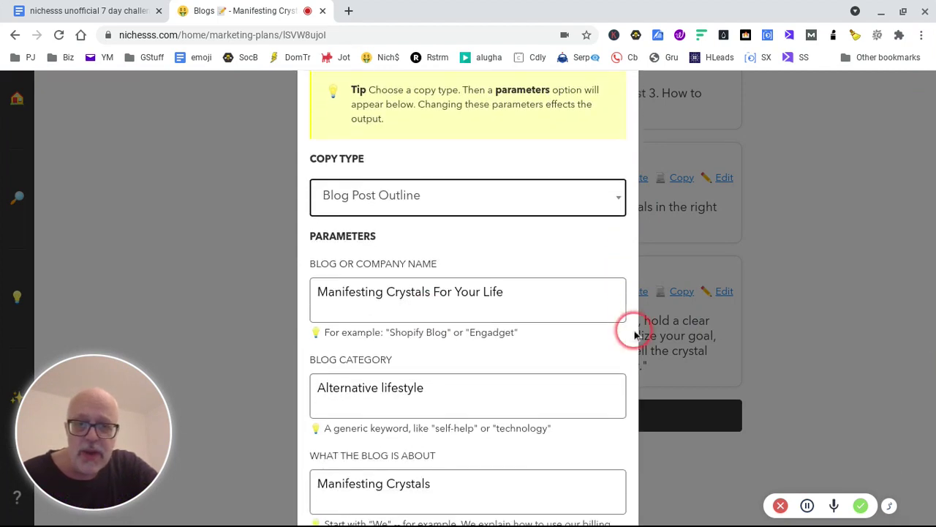
left_click(454, 336)
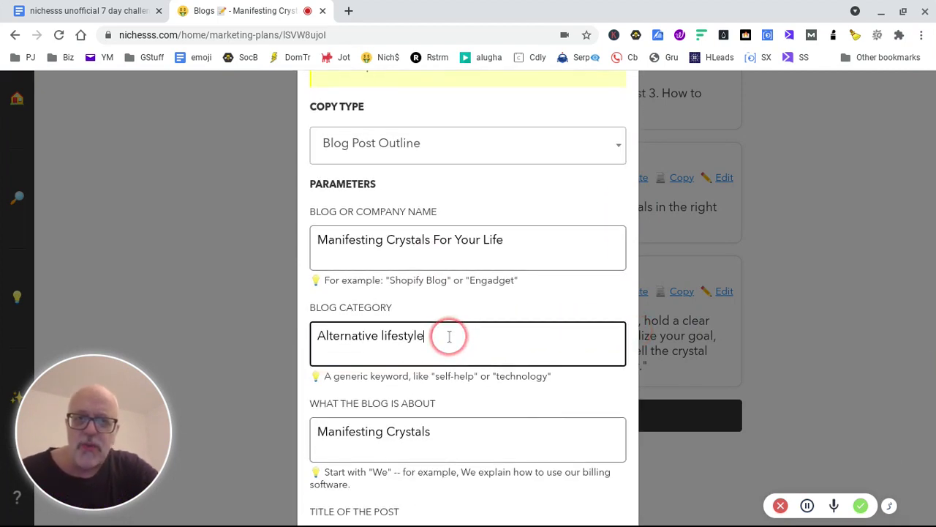
key("BackSpace")
key("BackSpace")
key("BackSpace")
key("BackSpace")
key("BackSpace")
key("BackSpace")
key("BackSpace")
key("BackSpace")
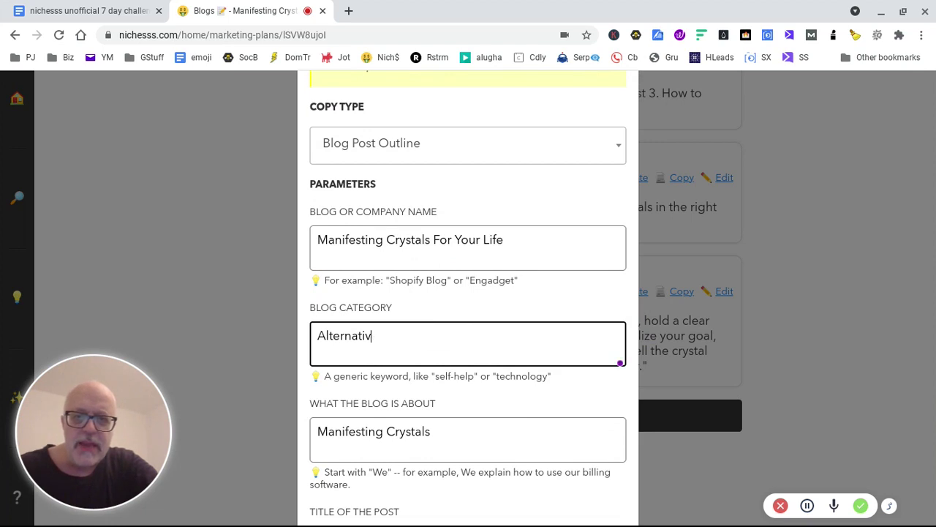
key("BackSpace")
key("BackSpace")
key("BackSpace")
key("BackSpace")
key("BackSpace")
key("BackSpace")
key("BackSpace")
key("BackSpace")
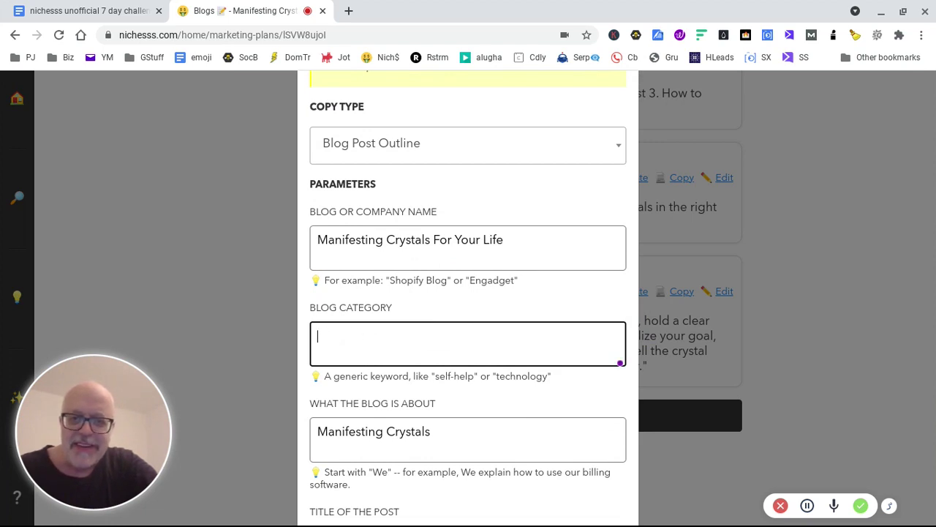
type("Finan")
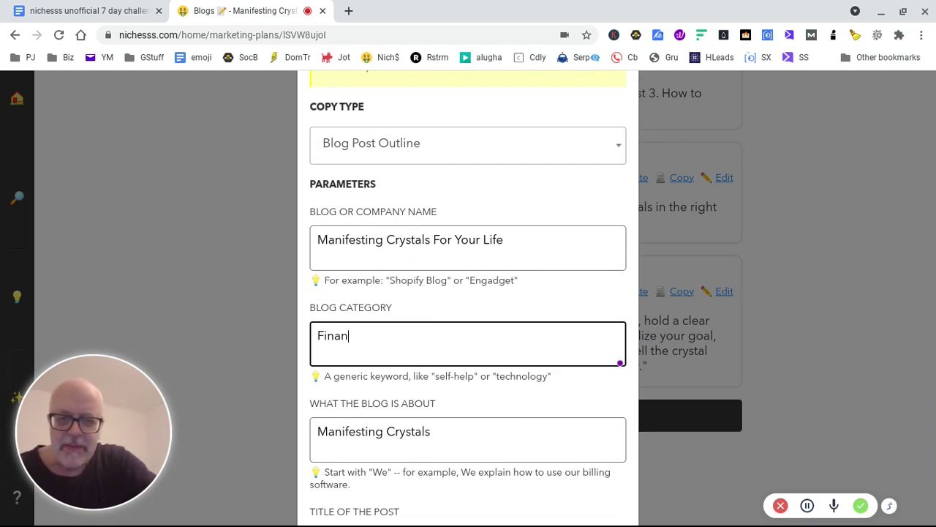
type("cial We")
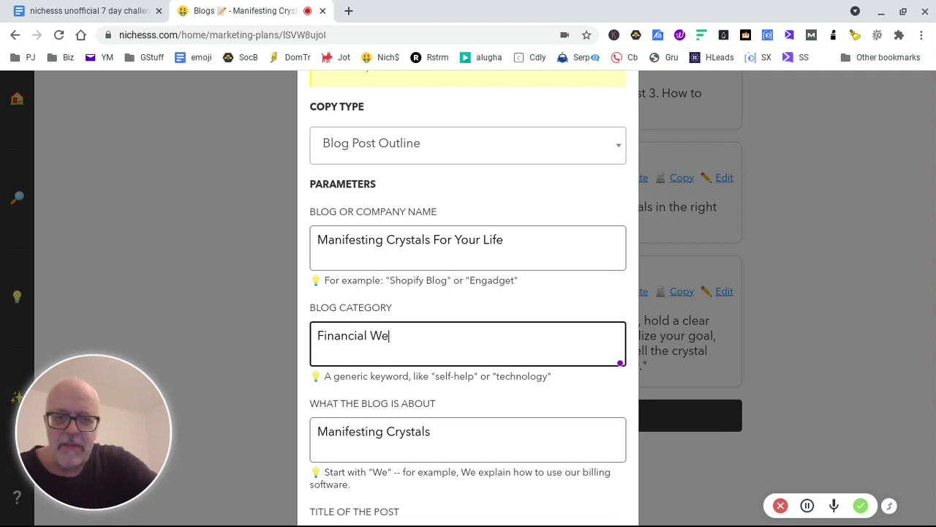
type("llbeing")
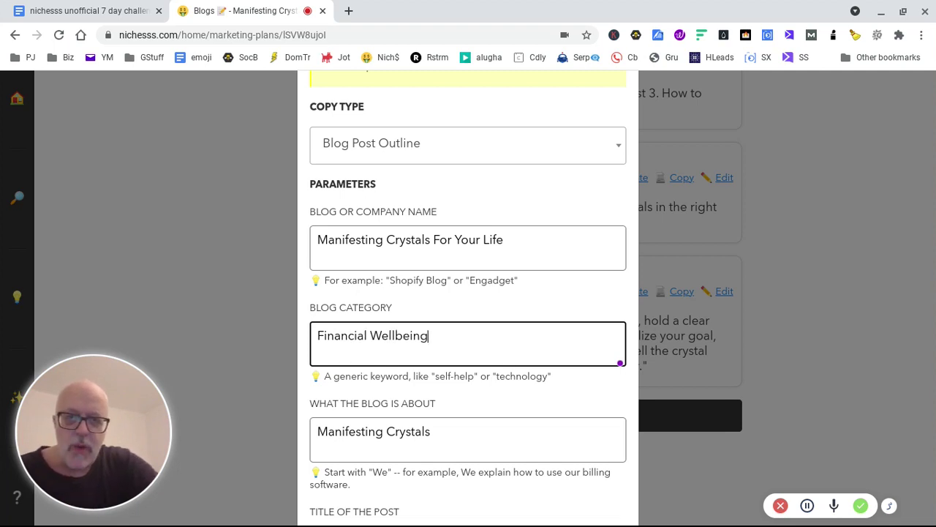
scroll(520, 334, "down", 2)
left_click(474, 471)
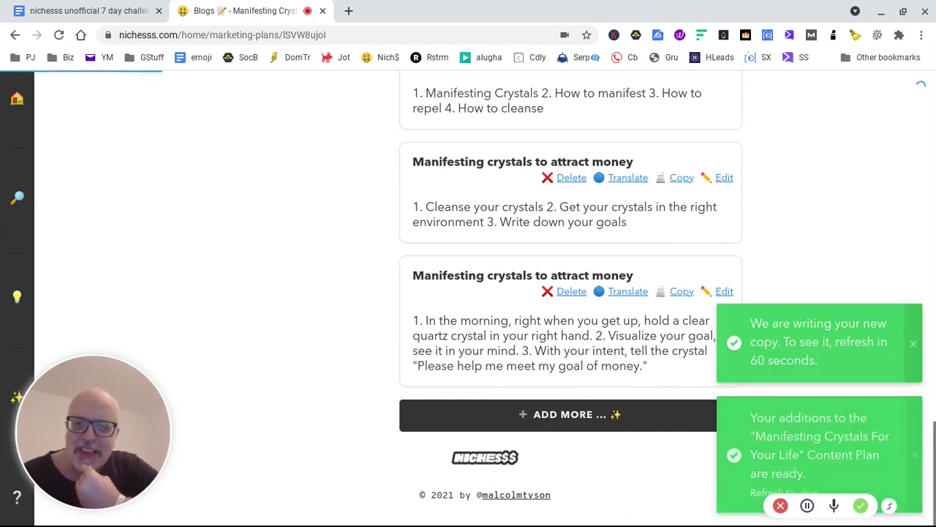
Step: Refresh the plan page and read the newly generated blog post outlines
mouse_move(2, 483)
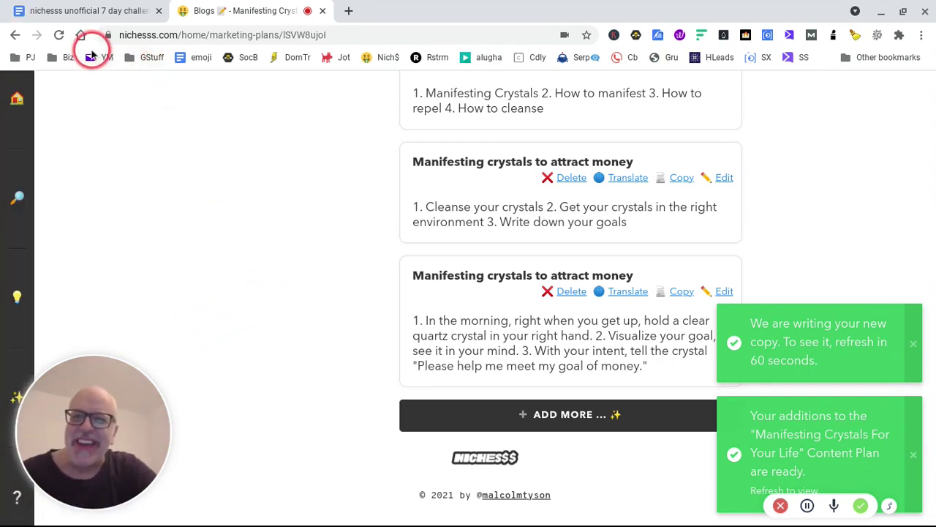
left_click(63, 38)
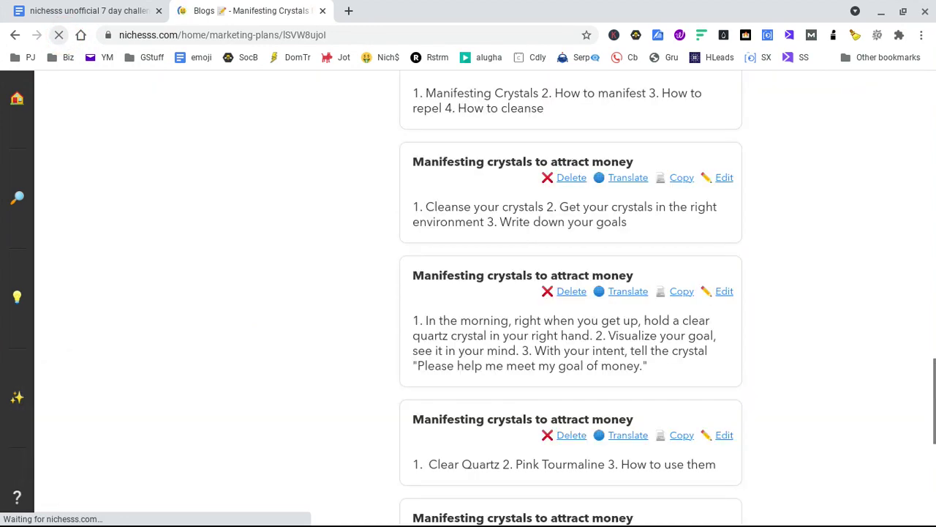
scroll(862, 214, "down", 4)
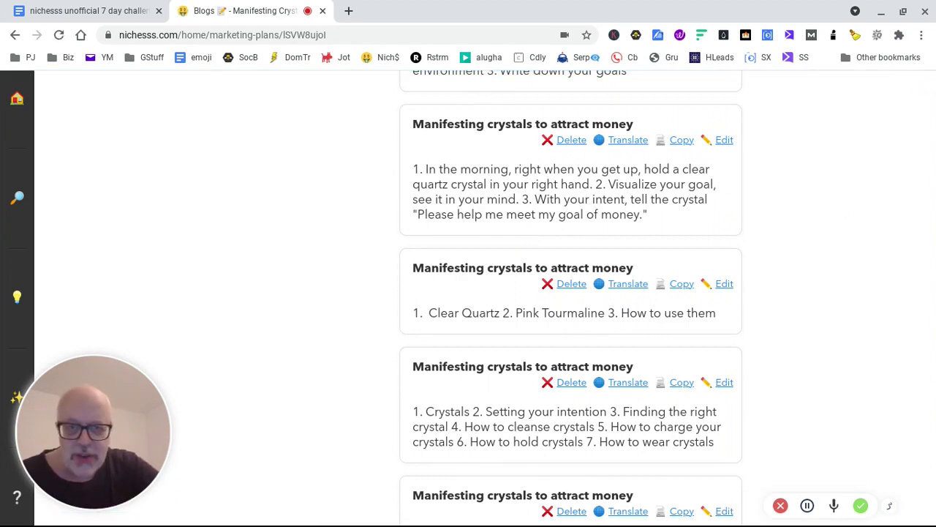
scroll(570, 293, "down", 5)
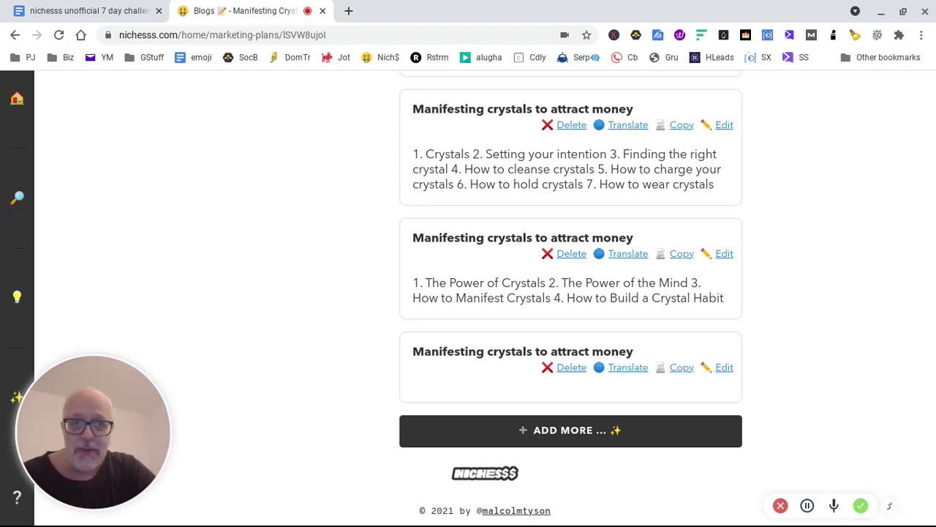
Step: Start adding more suggestions below the blog post intros with Blog Post Intro as the copy type
scroll(571, 292, "up", 15)
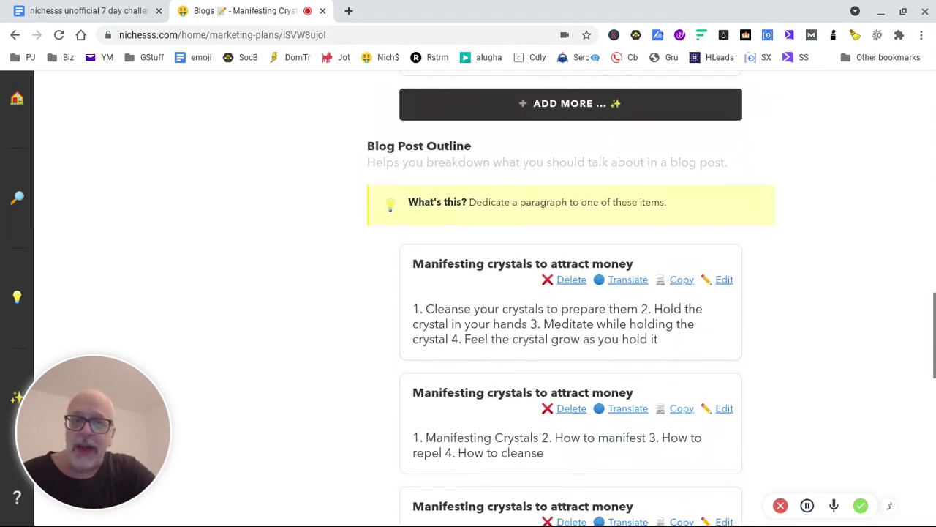
scroll(571, 292, "up", 2)
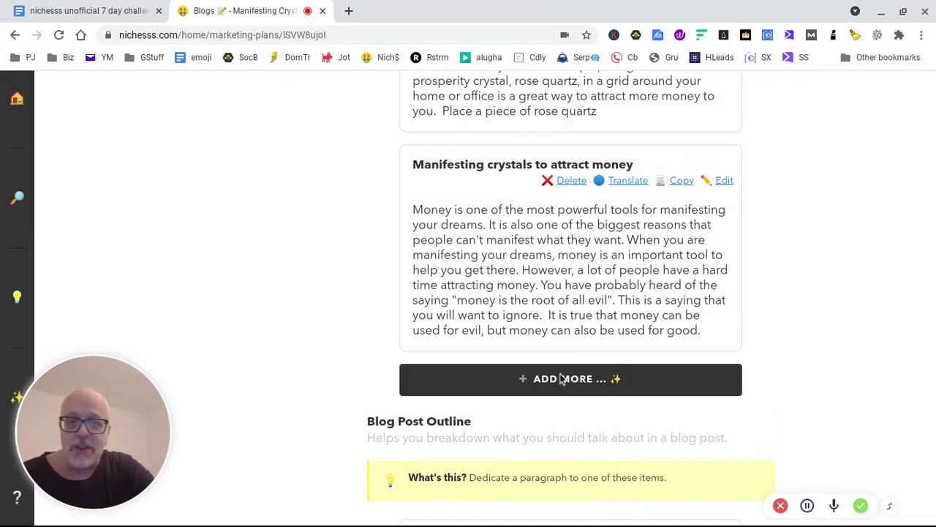
left_click(561, 383)
left_click(558, 386)
scroll(855, 309, "up", 1)
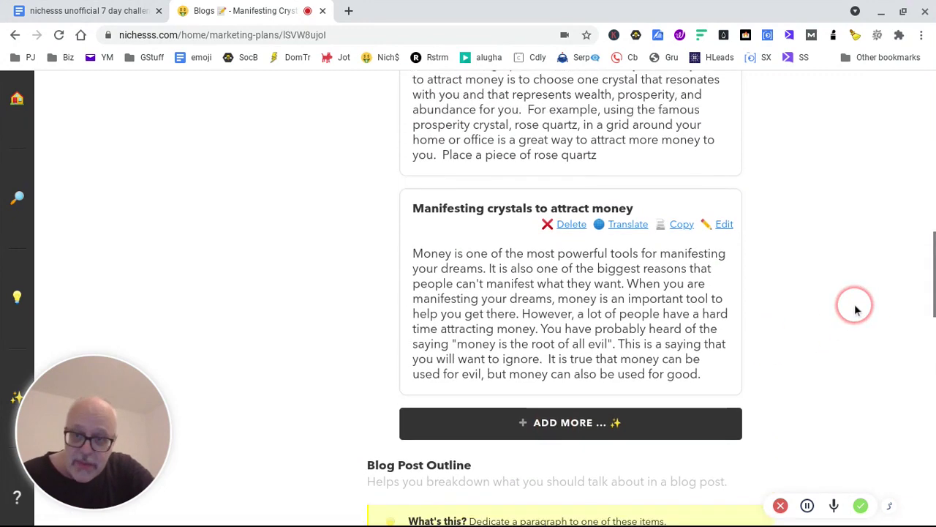
left_click(578, 424)
left_click(482, 285)
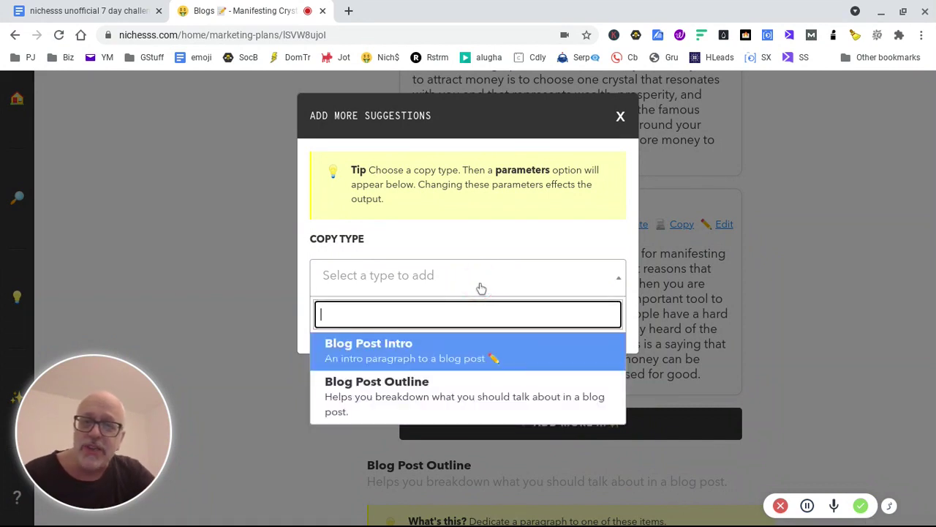
left_click(426, 358)
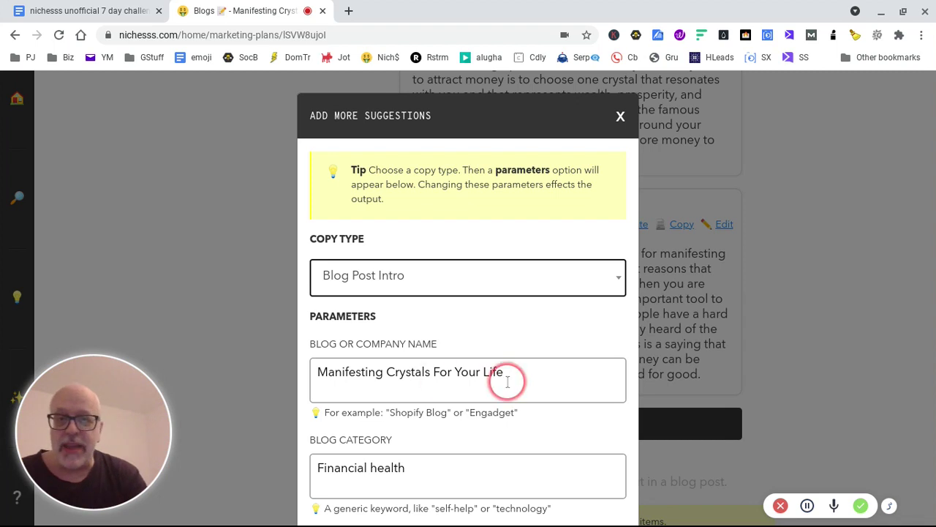
Step: Change the title of the post to "What are money Manifesting crystals?" and generate more blog post intros
scroll(507, 382, "down", 4)
scroll(507, 381, "down", 1)
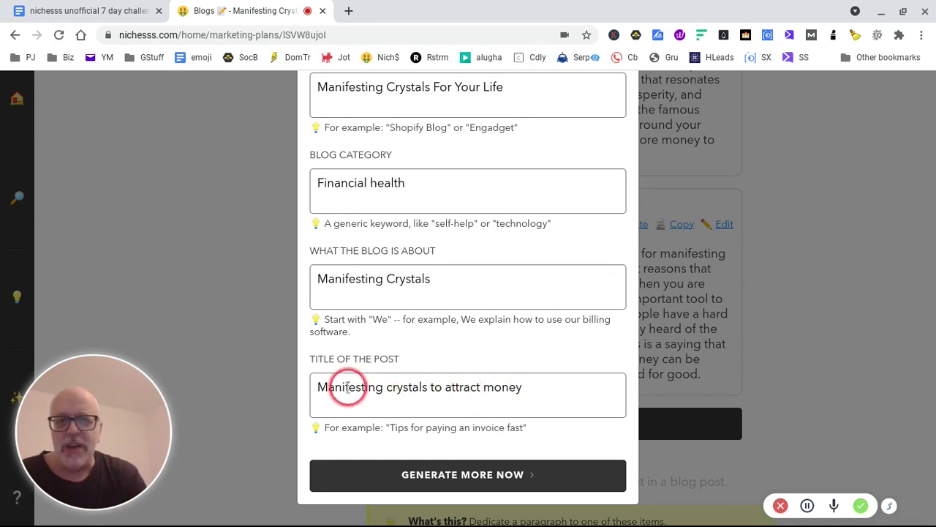
left_click(319, 387)
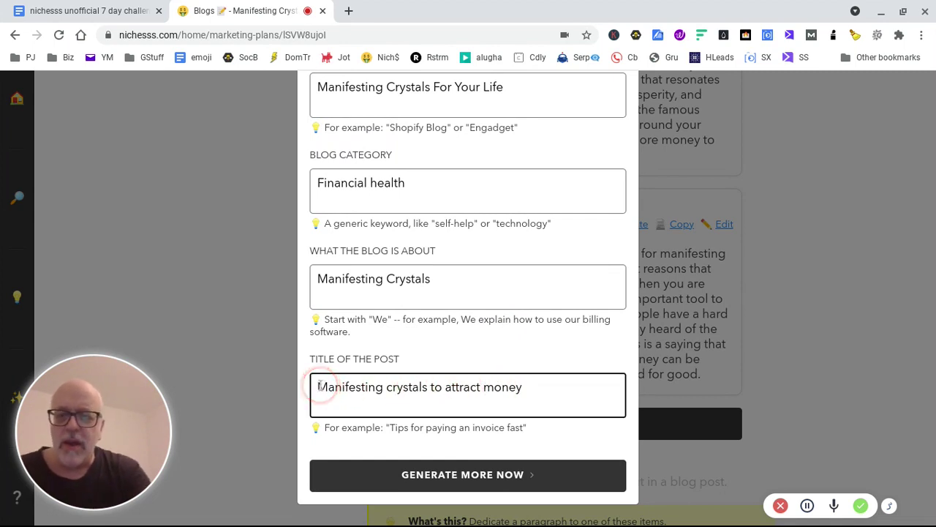
type("What is")
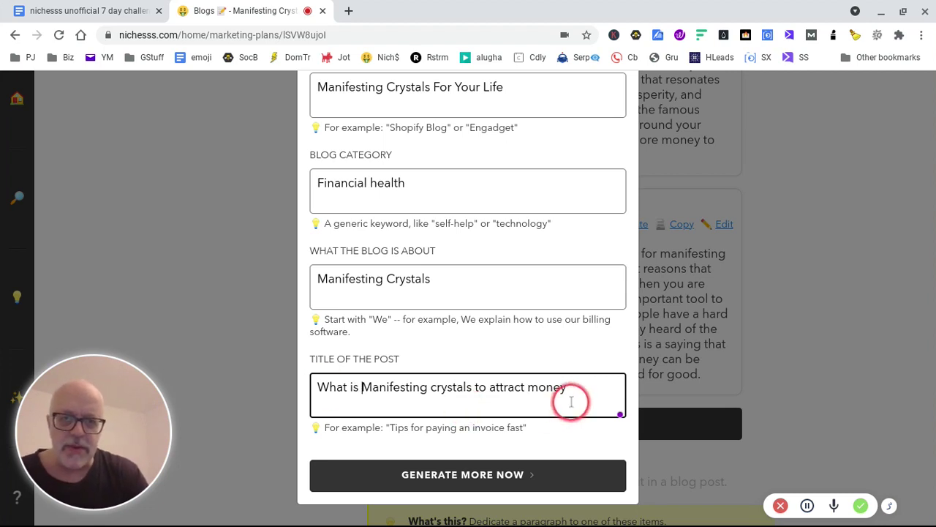
left_click(567, 389)
key("BackSpace")
key("BackSpace")
key("BackSpace")
key("BackSpace")
key("BackSpace")
key("BackSpace")
key("BackSpace")
key("BackSpace")
key("BackSpace")
key("BackSpace")
key("BackSpace")
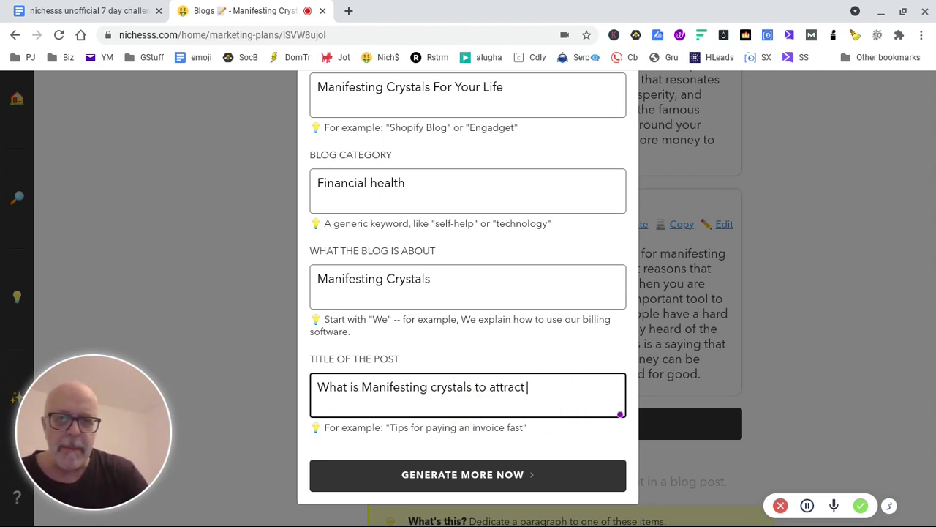
key("BackSpace")
key("BackSpace")
key("BackSpace")
key("BackSpace")
key("BackSpace")
key("BackSpace")
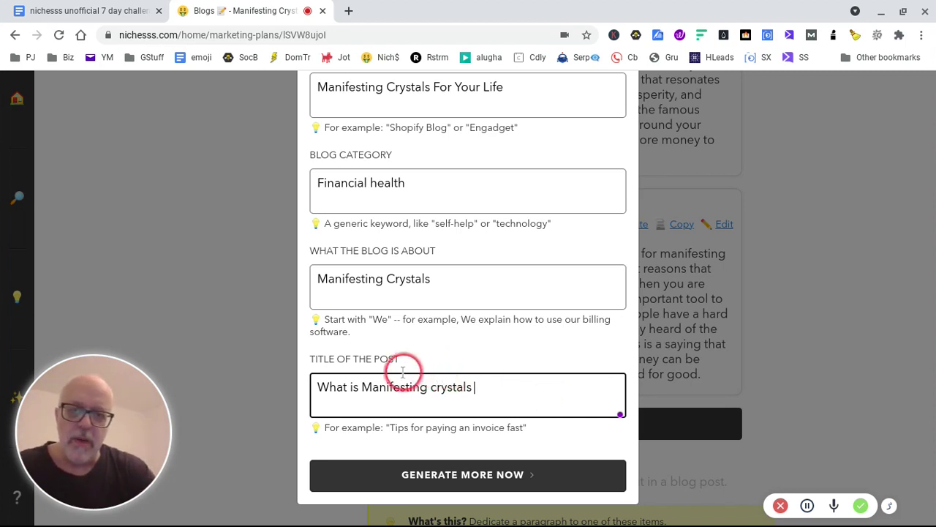
left_click(360, 387)
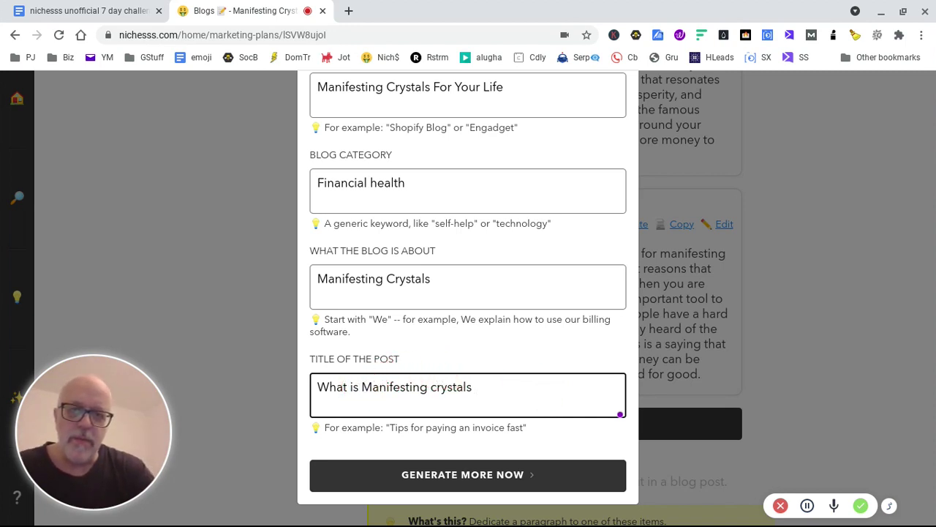
key("BackSpace")
key("BackSpace")
type("are")
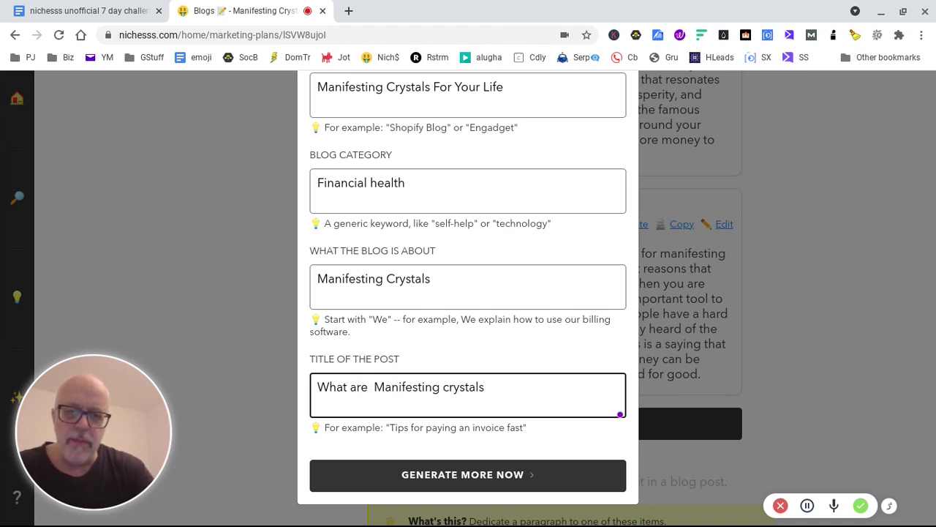
type(" money")
left_click(524, 386)
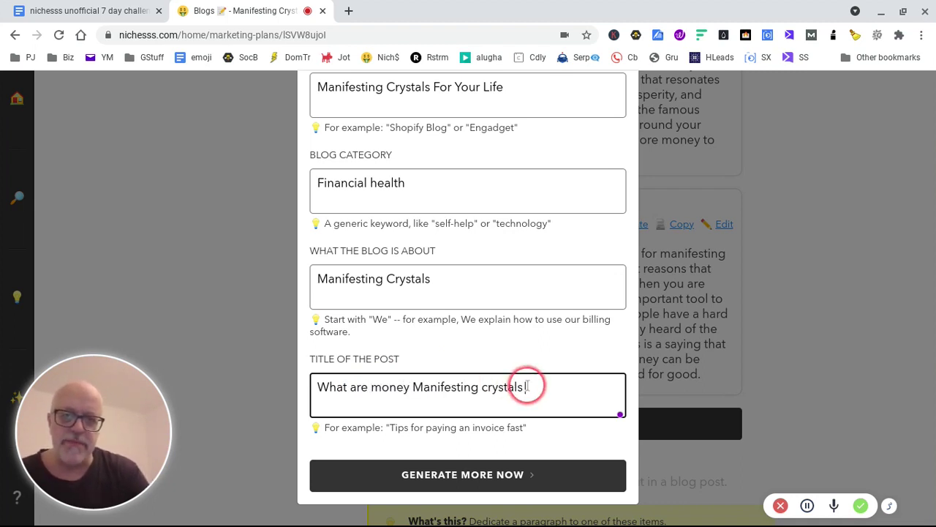
type("?")
left_click(529, 486)
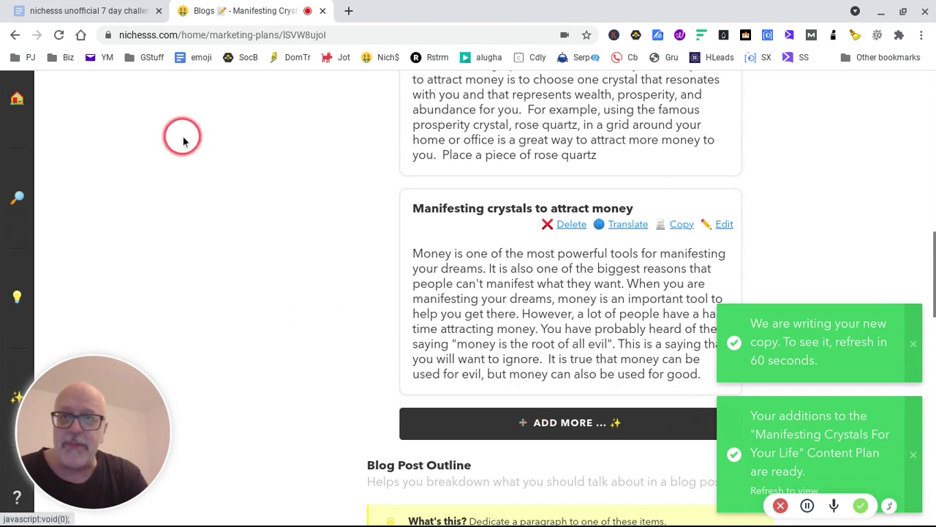
Step: Refresh the plan page and read the new intros titled "What are money Manifesting crystals?"
left_click(59, 34)
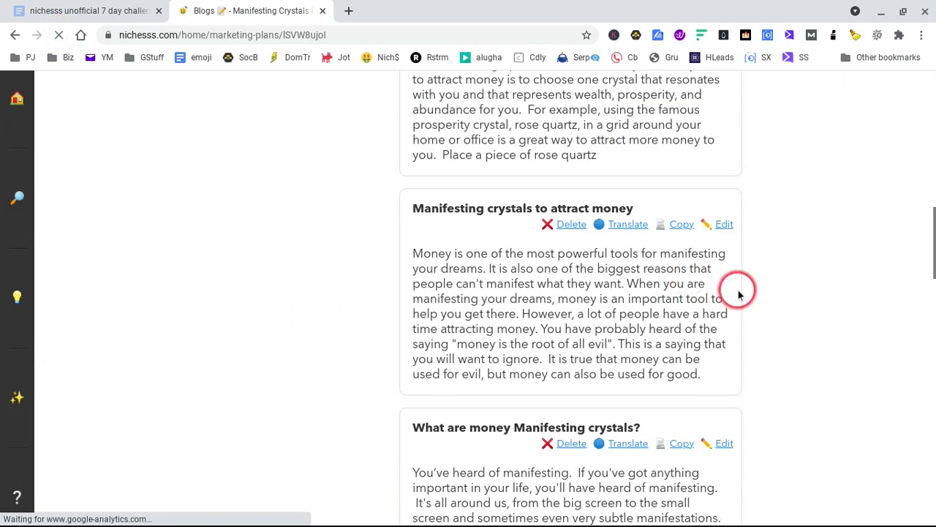
scroll(738, 293, "down", 3)
scroll(736, 294, "up", 2)
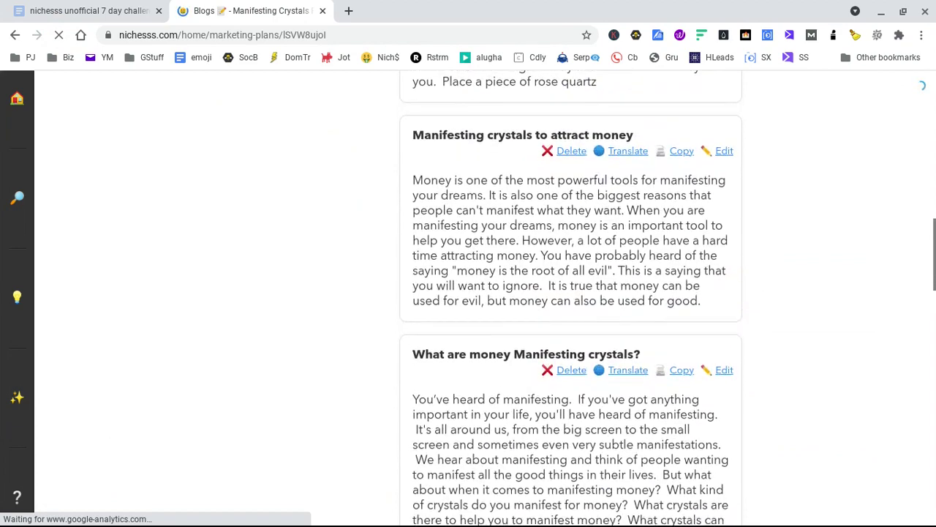
scroll(737, 292, "down", 3)
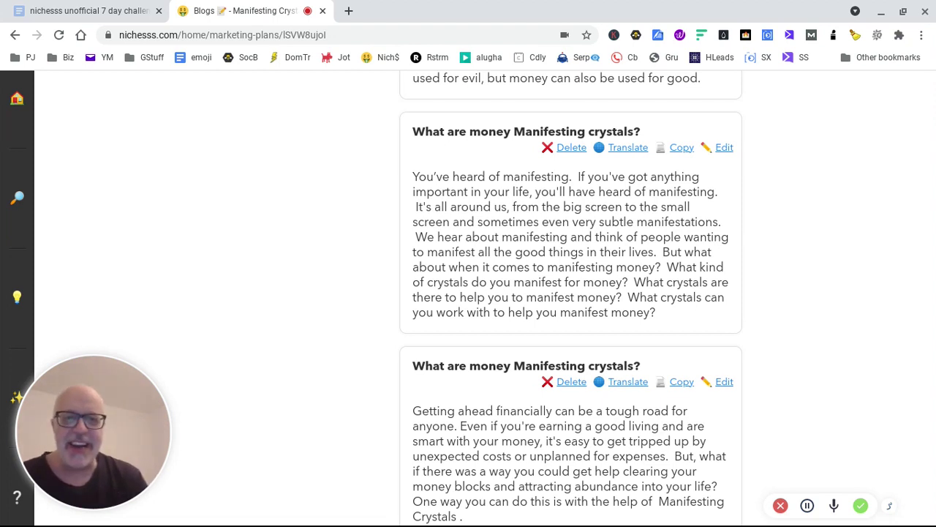
scroll(571, 293, "down", 1)
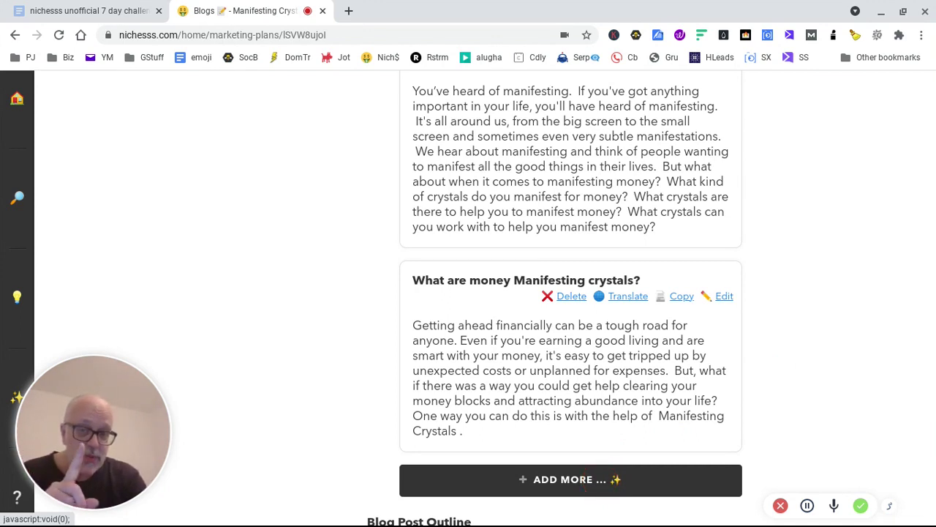
Step: Switch the "Manifesting Crystals For Your Life" plan from private to public and look through its public page
scroll(869, 372, "up", 10)
scroll(869, 376, "up", 5)
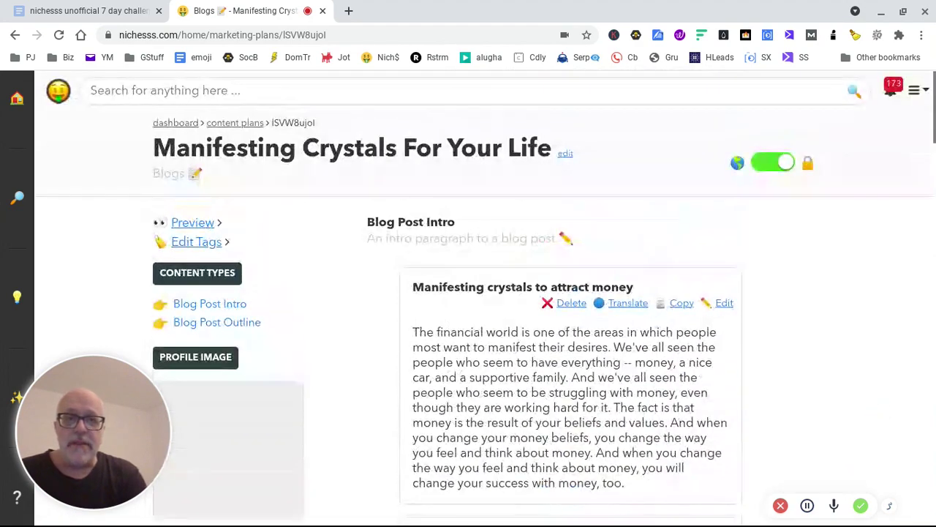
left_click(761, 163)
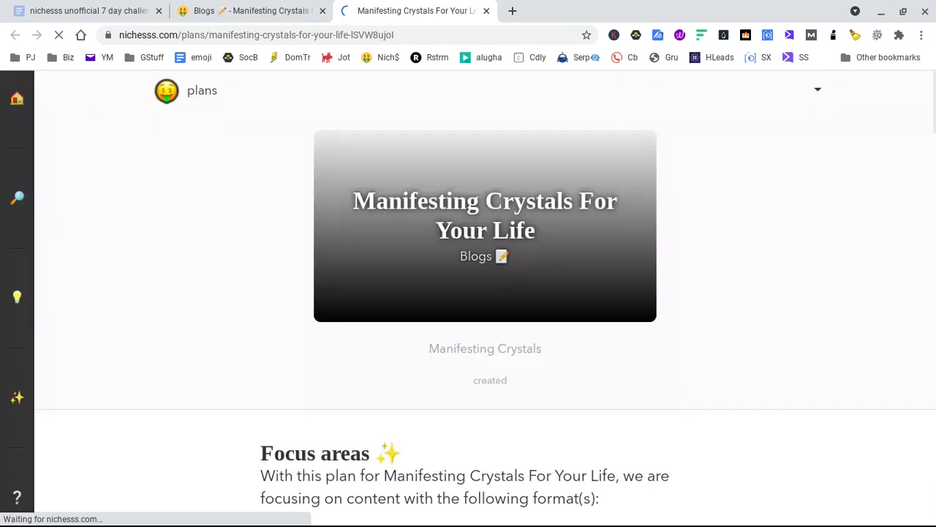
scroll(744, 281, "down", 4)
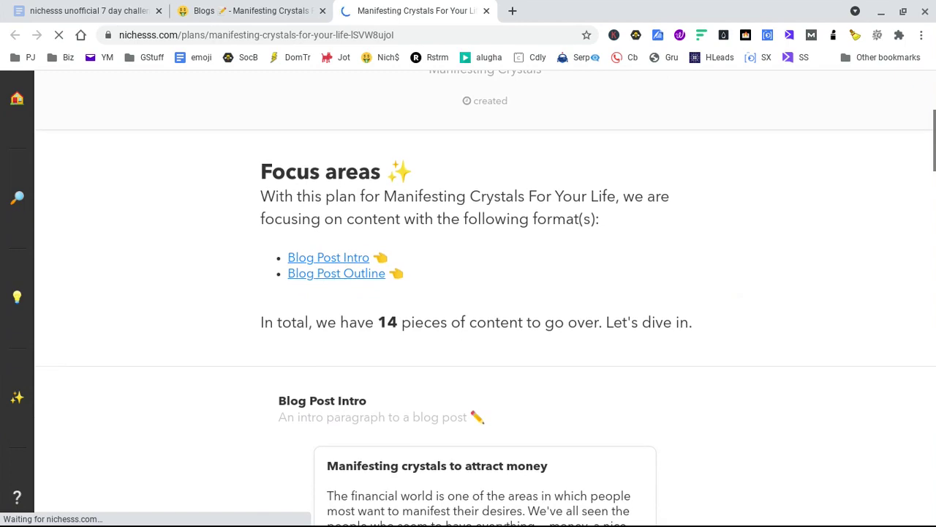
scroll(747, 286, "down", 1)
scroll(483, 293, "down", 5)
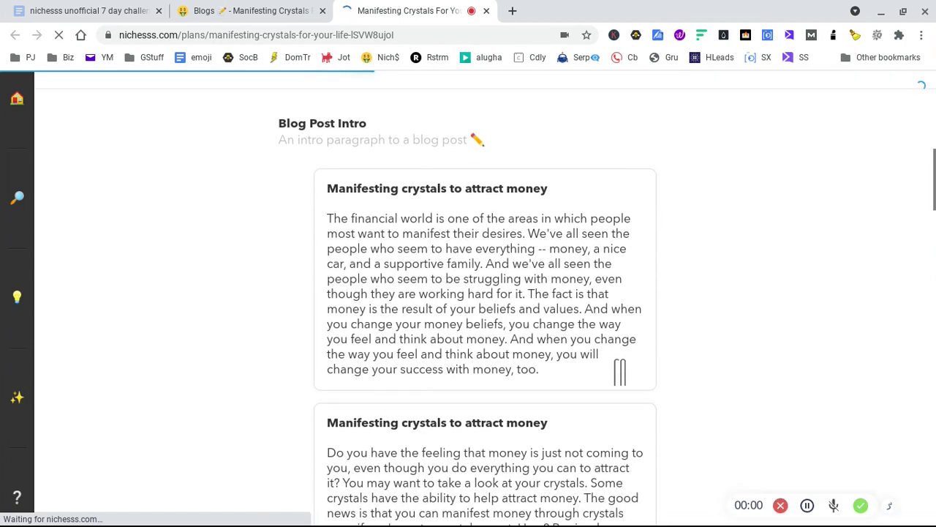
scroll(620, 182, "down", 5)
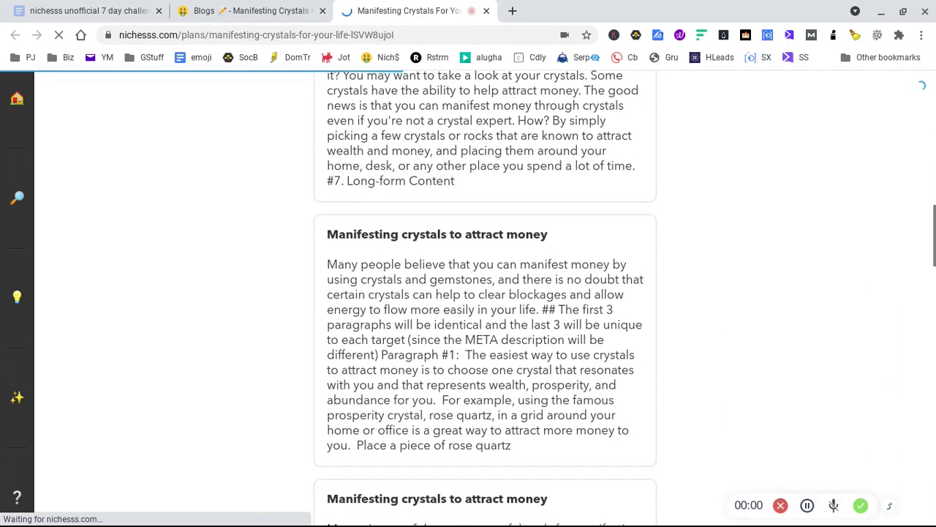
Step: Read through the remaining blog post intros and outlines on the plan's public page and return to its focus areas
scroll(483, 293, "down", 5)
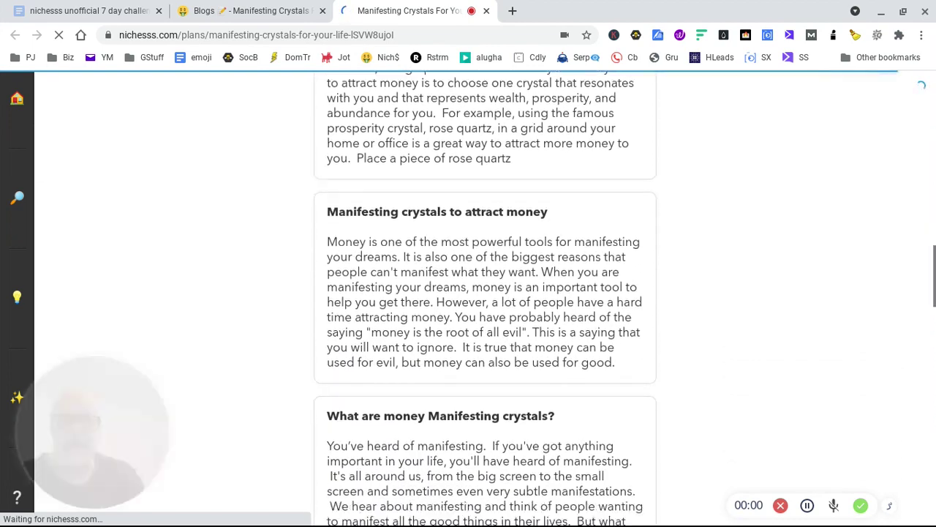
scroll(485, 292, "down", 3)
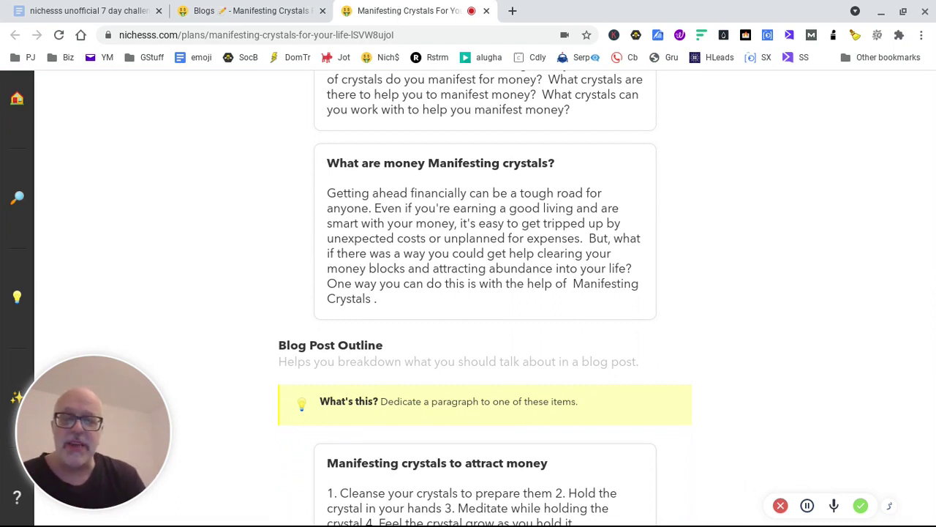
scroll(485, 297, "down", 4)
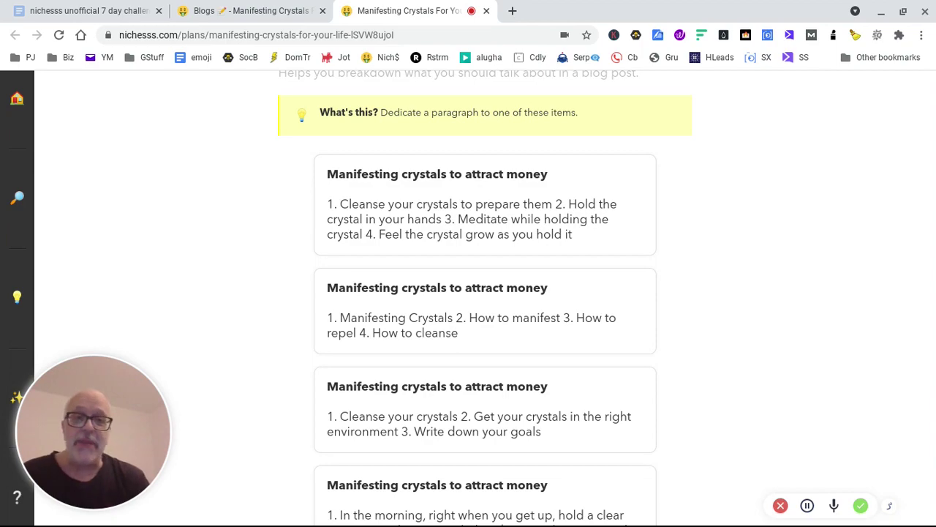
scroll(485, 293, "up", 6)
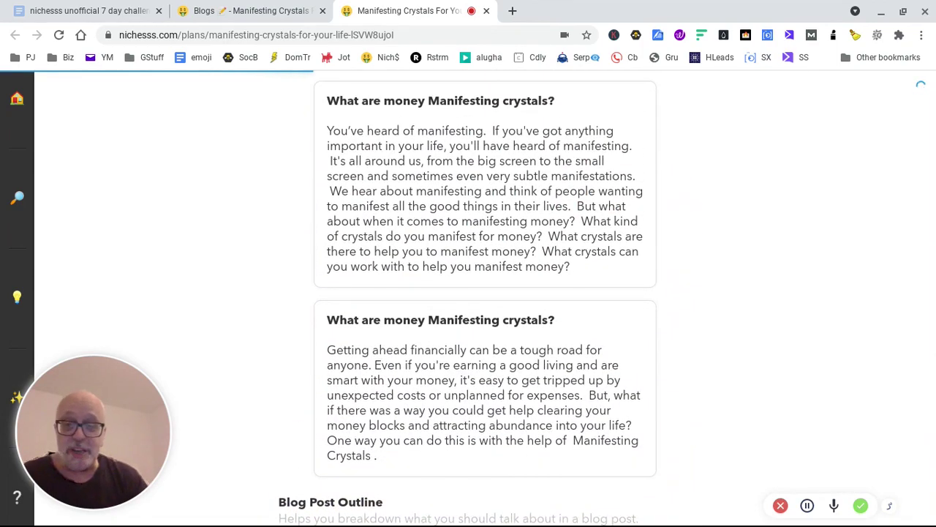
scroll(485, 292, "up", 15)
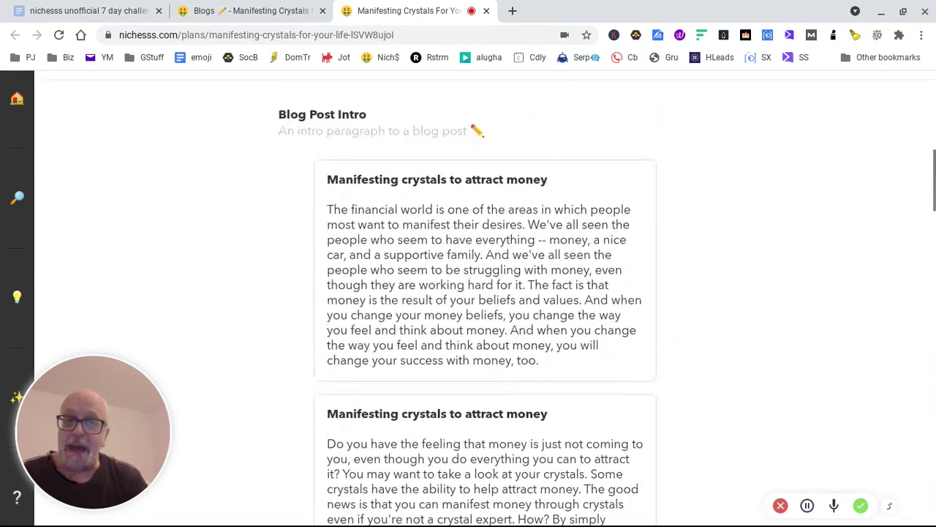
scroll(485, 293, "up", 5)
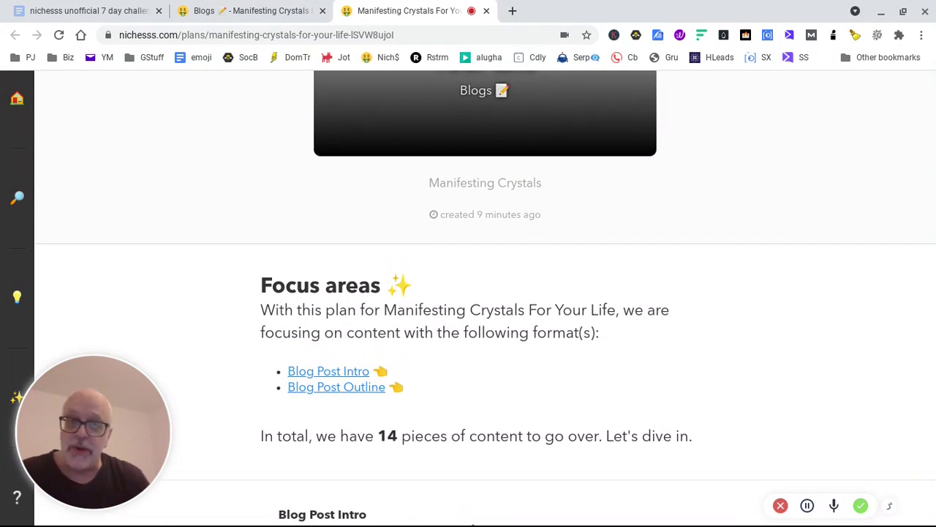
Step: Return to the dashboard and open the Products tool from the custom content tasks
left_click(29, 104)
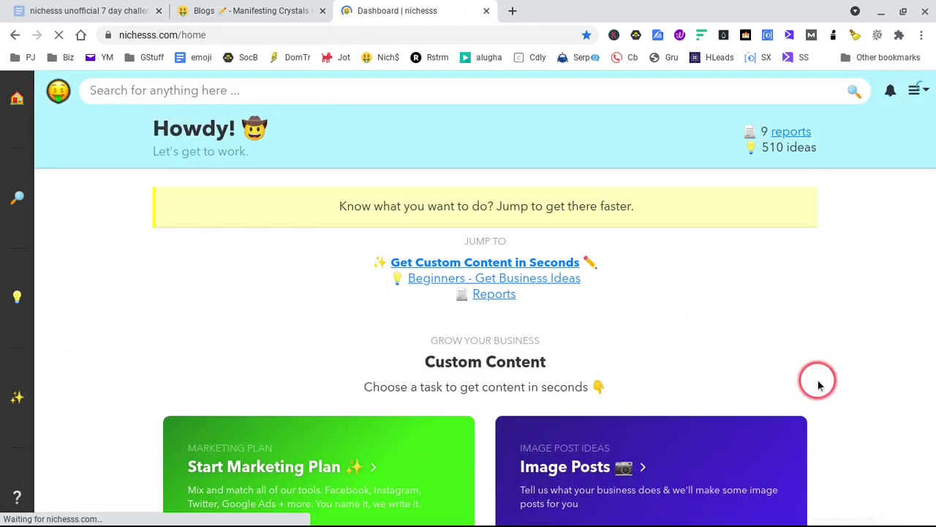
scroll(818, 386, "down", 4)
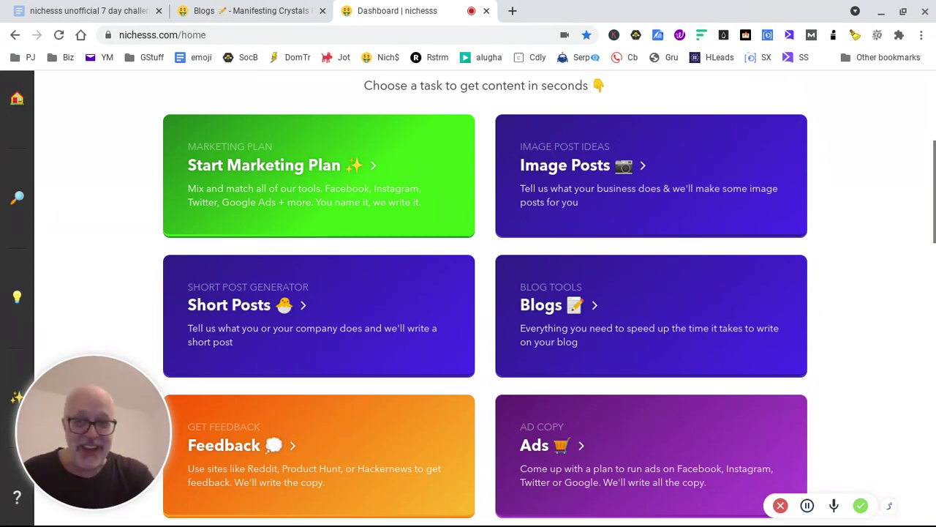
scroll(485, 292, "down", 5)
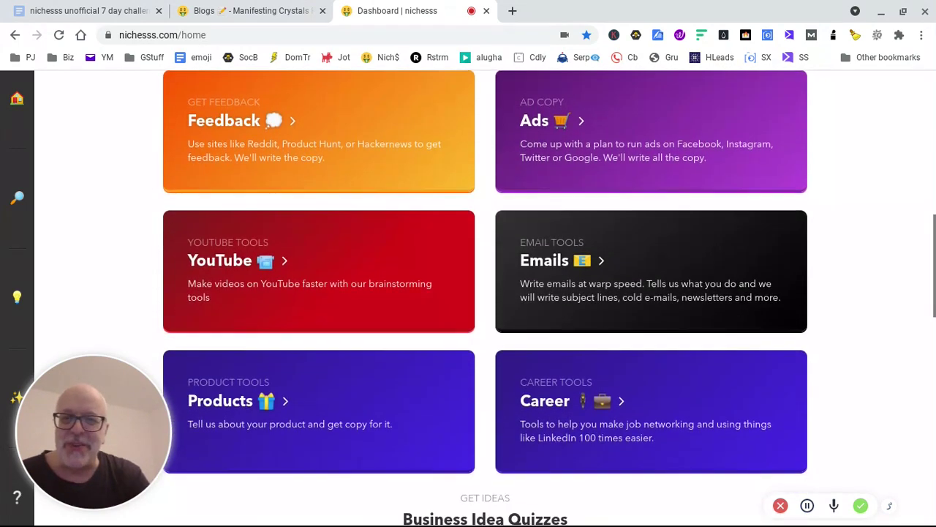
left_click(223, 404)
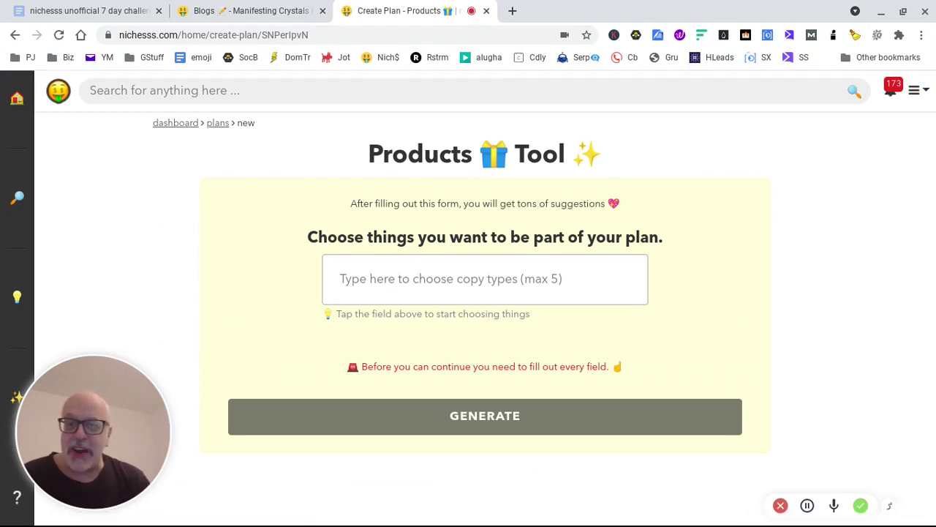
Step: Choose Product Descriptions as the copy type for the new plan
left_click(425, 284)
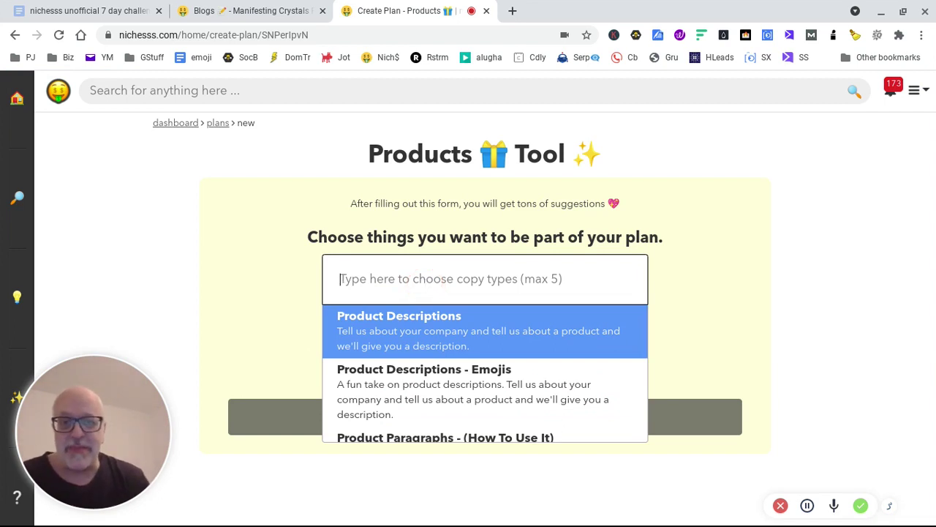
left_click(433, 323)
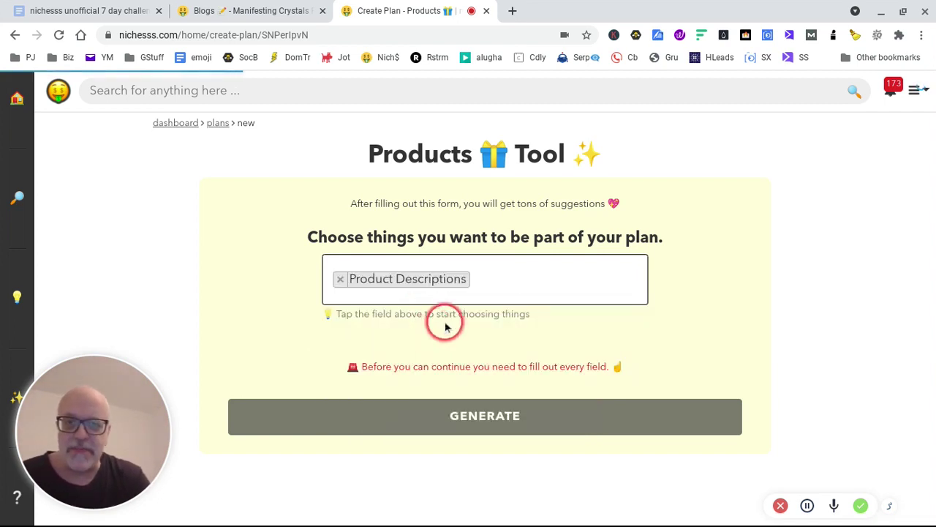
left_click(518, 297)
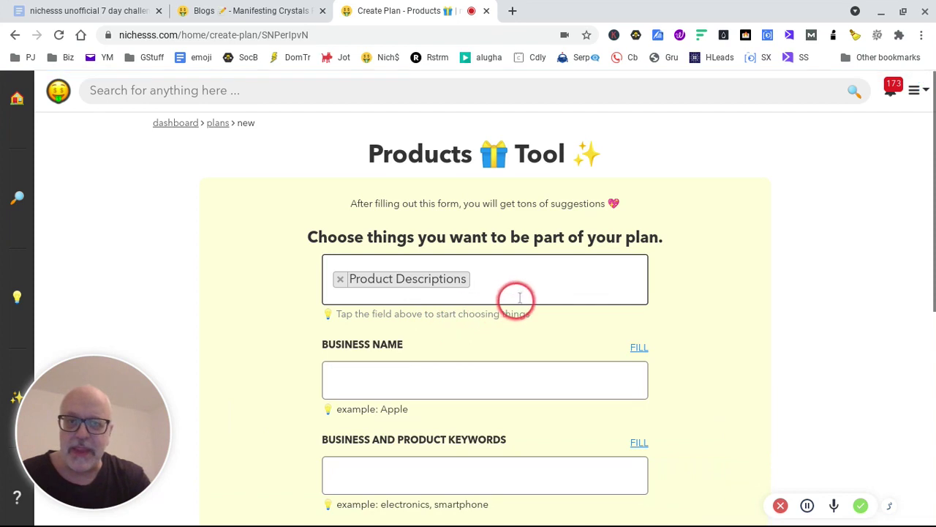
Step: Enter "Manifesting Crystals For A Better Life" as the business name
left_click(412, 388)
type("Mani")
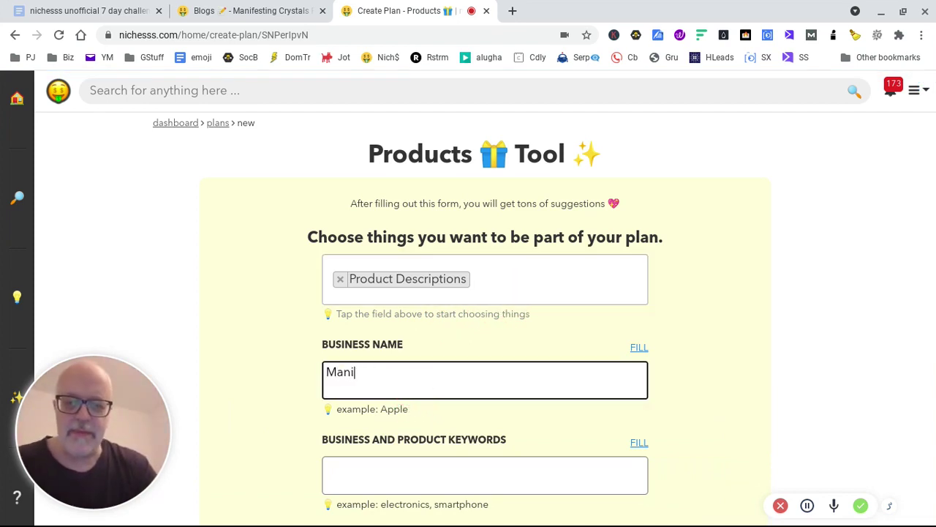
type("festing CR")
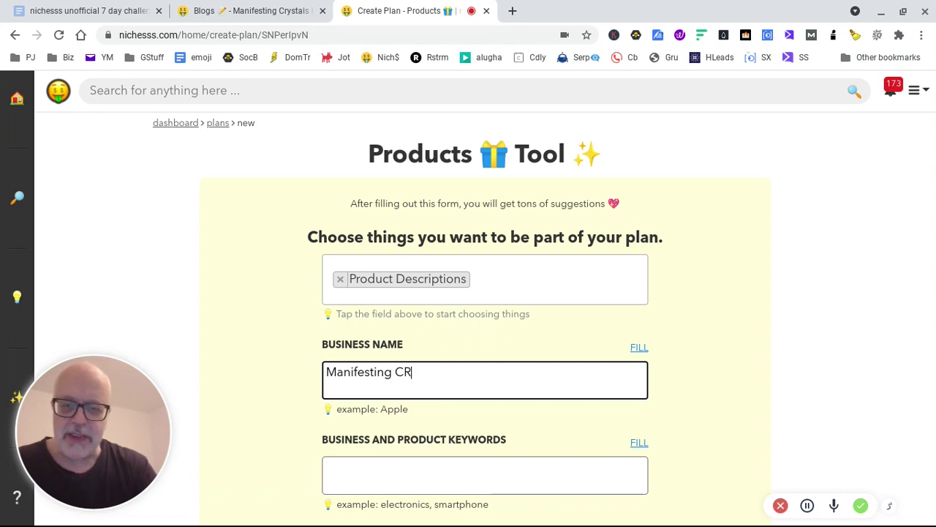
type("ystal")
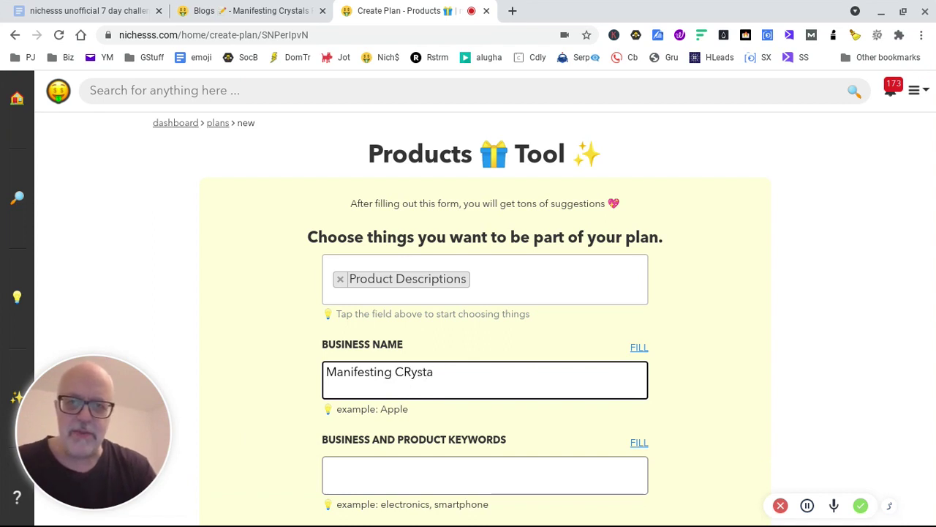
key("BackSpace")
key("BackSpace")
key("BackSpace")
key("BackSpace")
key("BackSpace")
type("rystals")
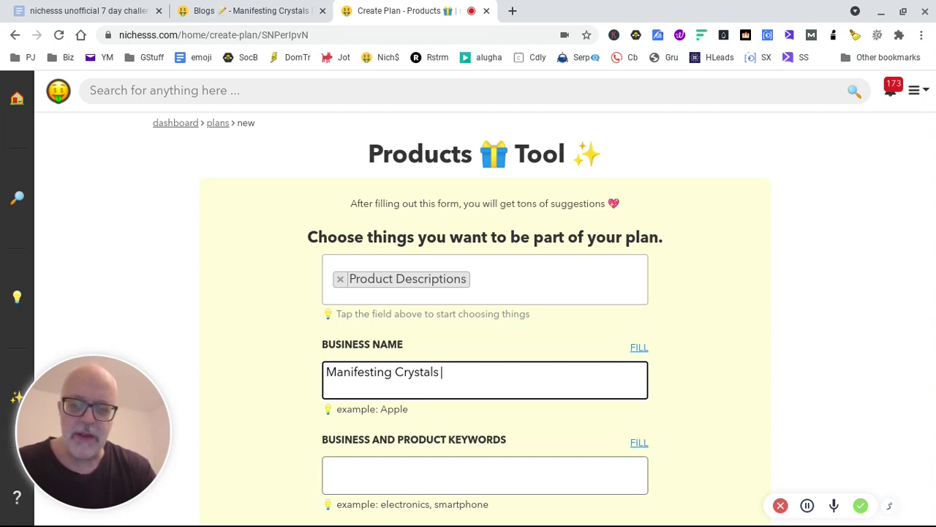
type(" For")
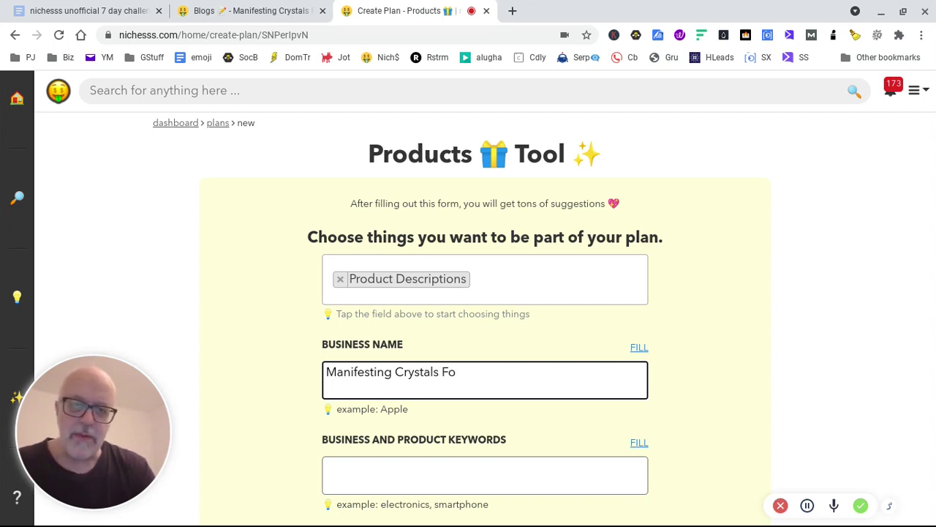
key("BackSpace")
key("BackSpace")
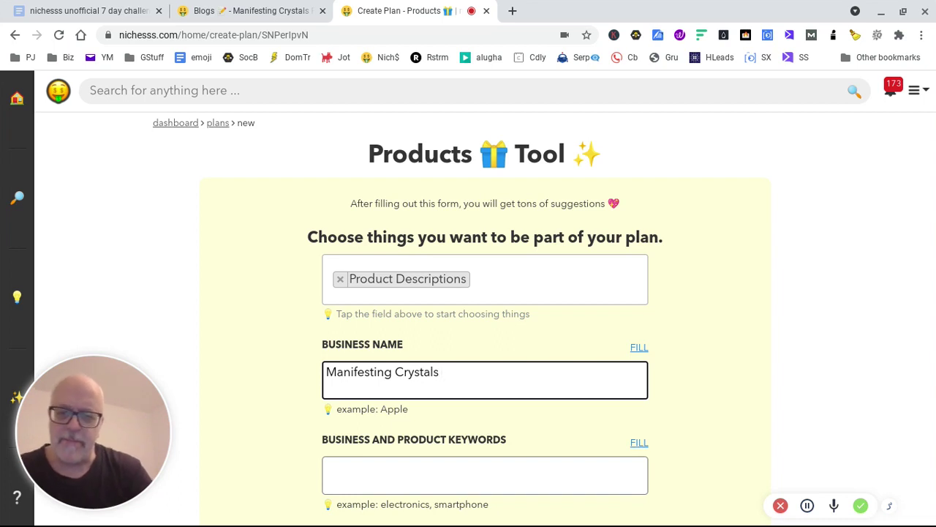
type("For A Better")
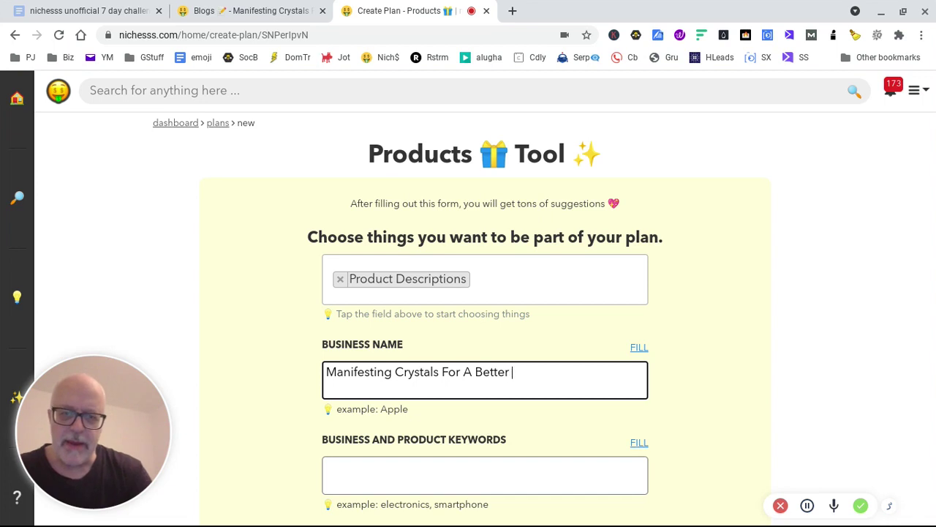
type(" Life")
left_click(495, 408)
Step: Enter "Manifesting crystals, new age, alternative lifestyle" as the business and product keywords
scroll(546, 414, "down", 2)
left_click(436, 327)
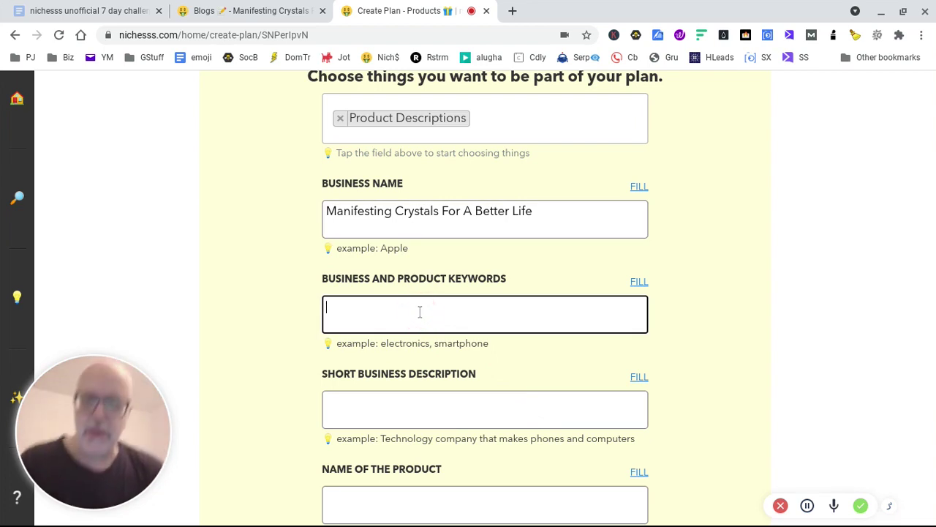
type("Manifest")
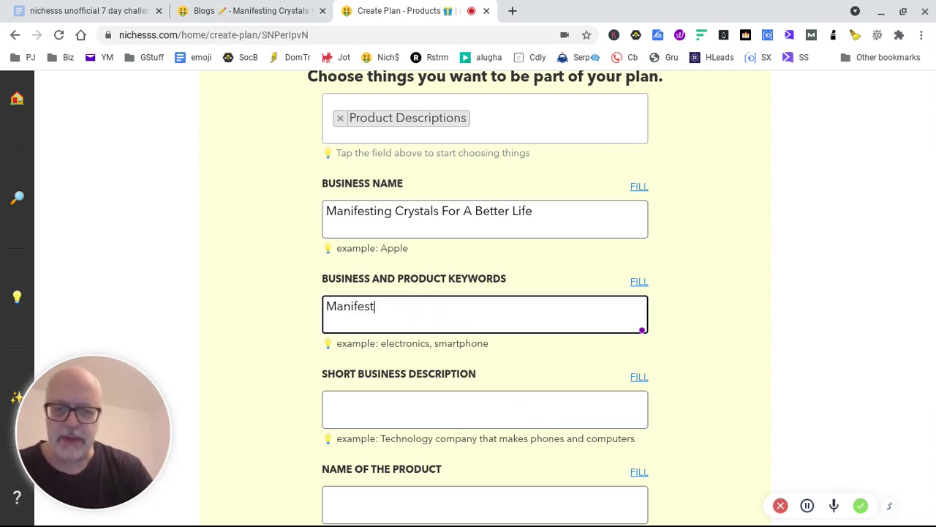
type("ing crys")
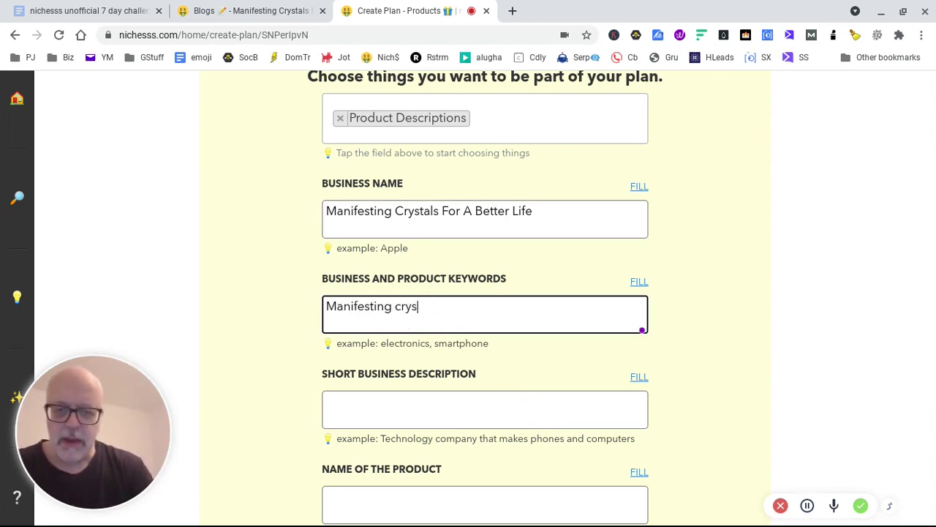
type("tals, new age")
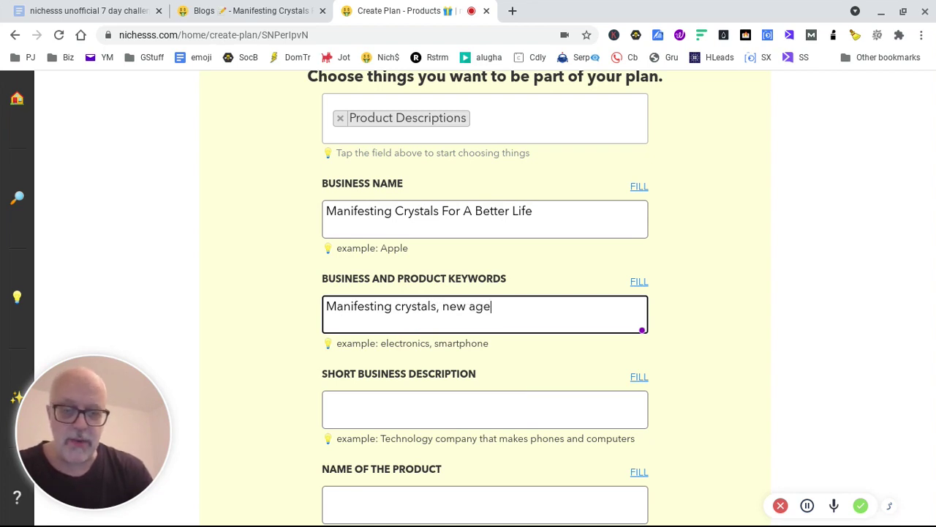
type(", ")
type("alte")
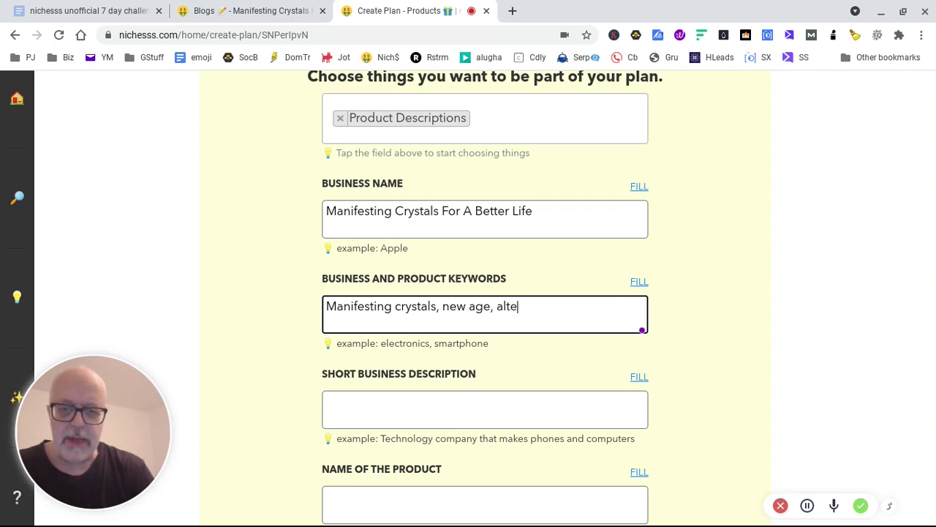
type("rnative")
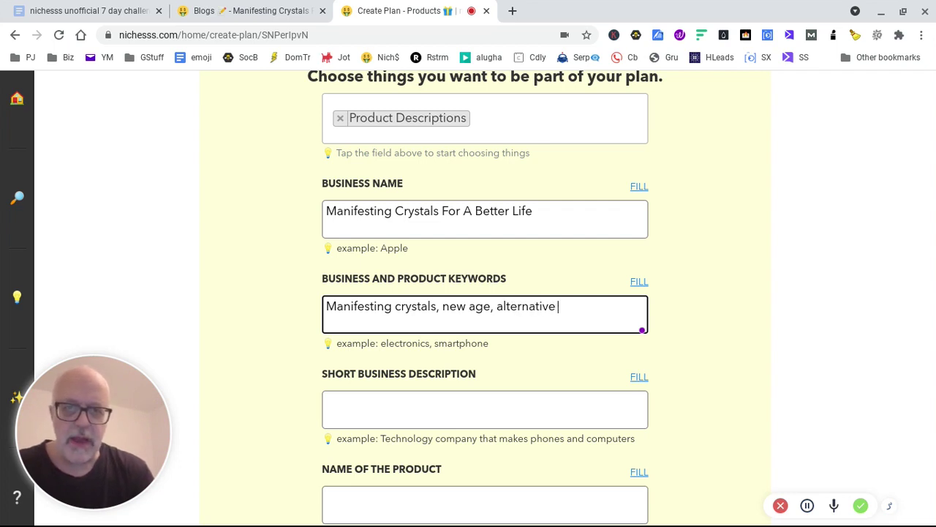
type(" lifestyle")
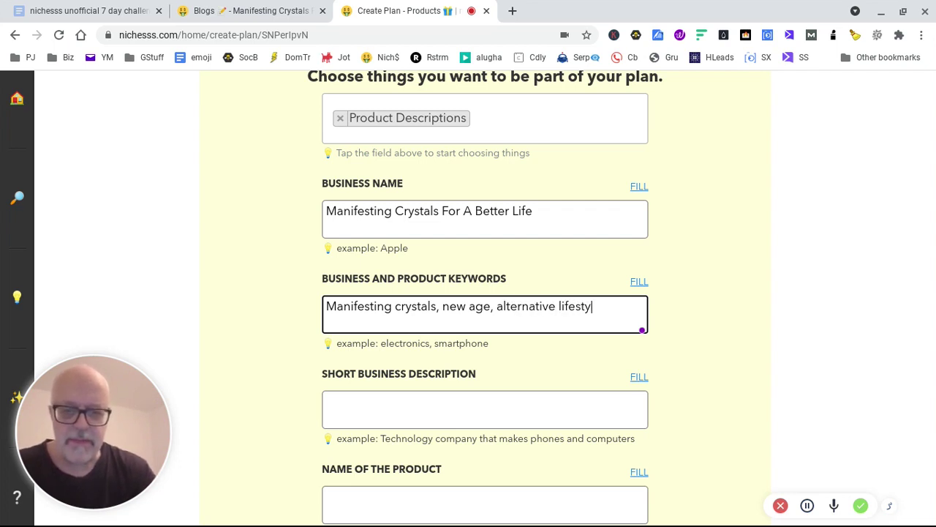
Step: Enter "WE teach people how to improve lives with manifesting crystals" as the short business description
left_click(436, 411)
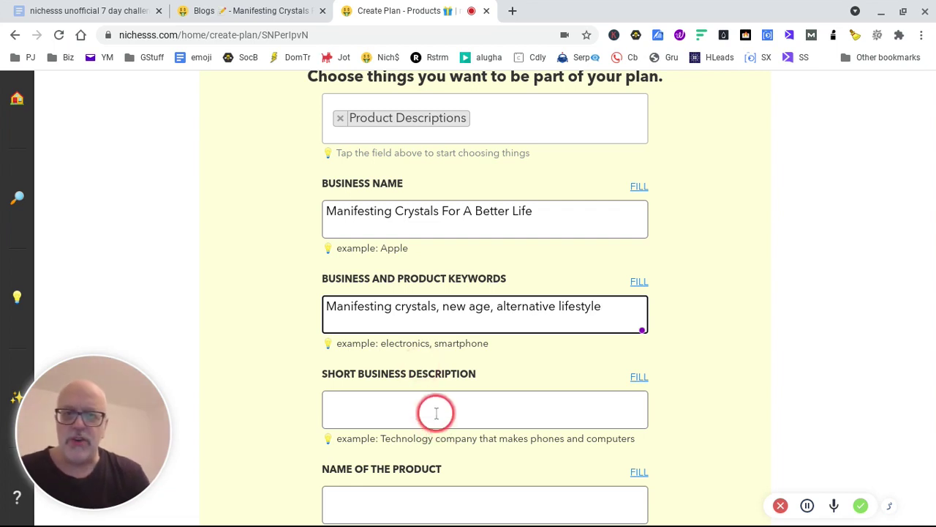
type("WE ")
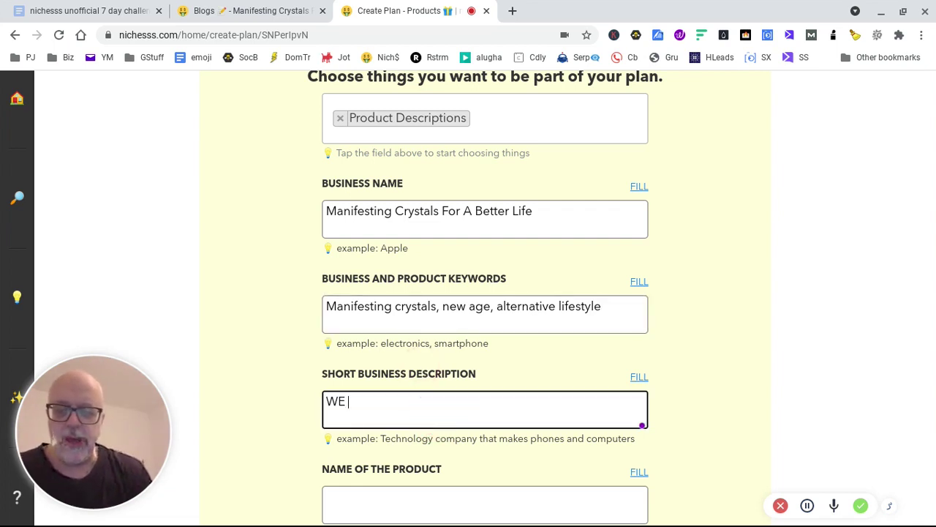
type("teach")
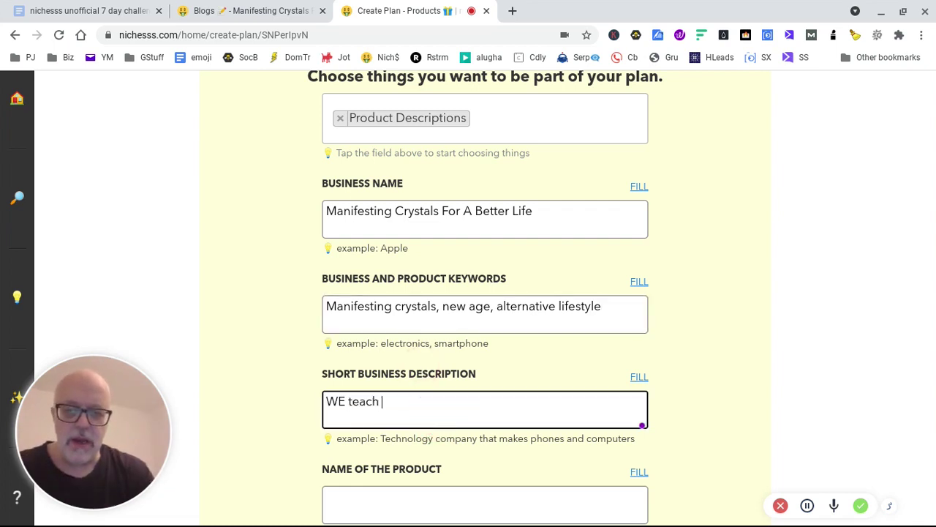
type(" people")
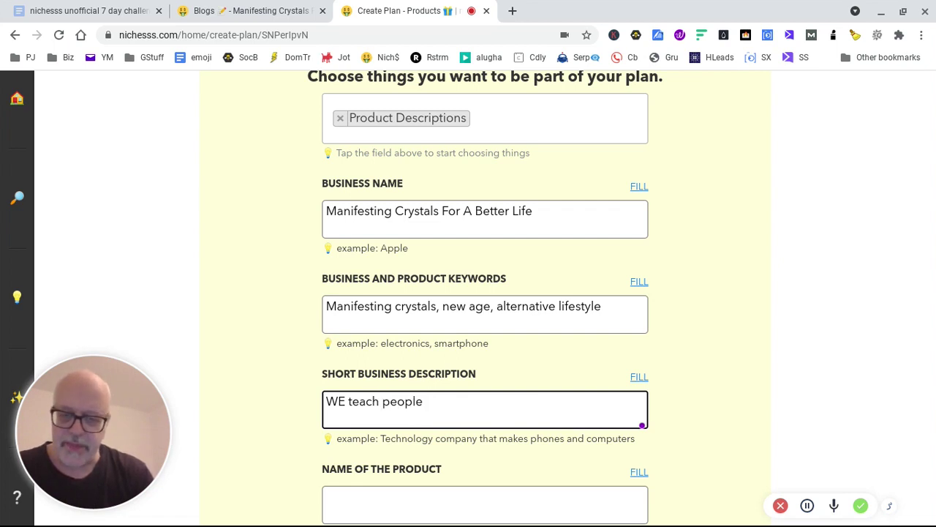
type(" how to ")
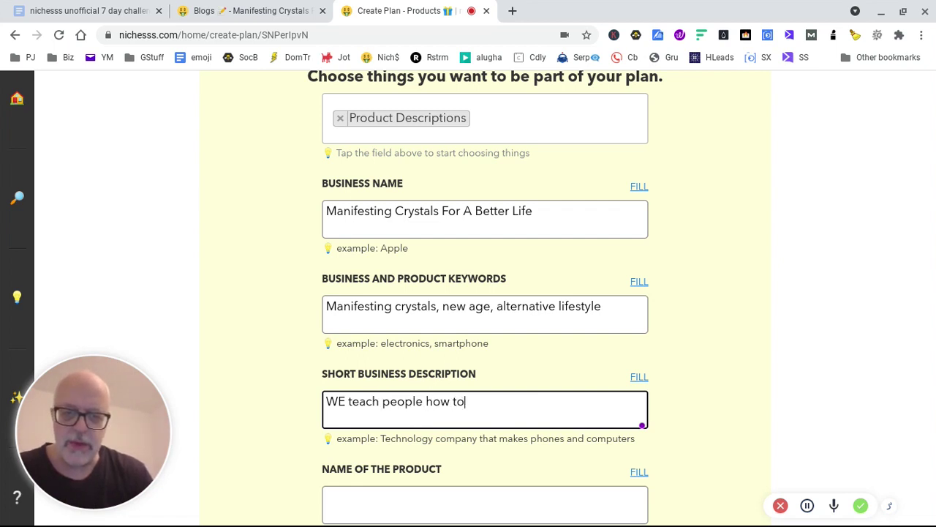
type("impr")
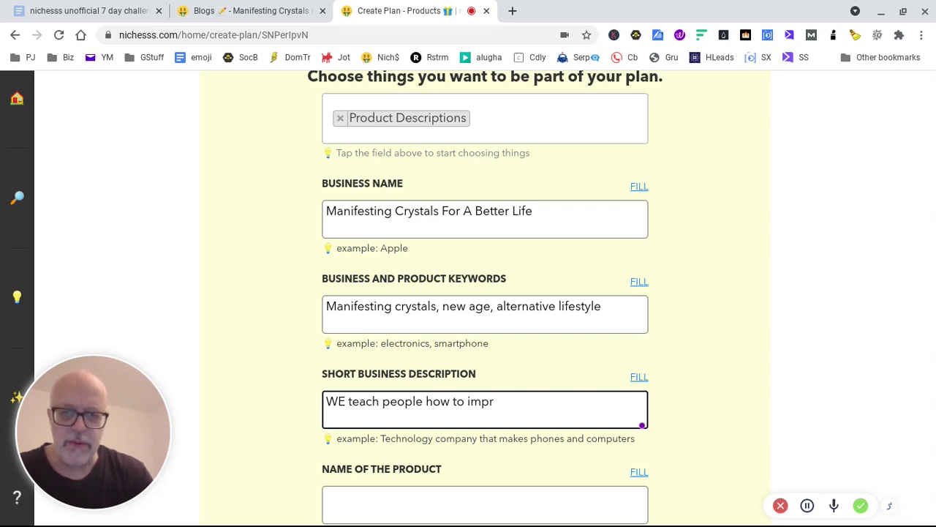
type("iove lives")
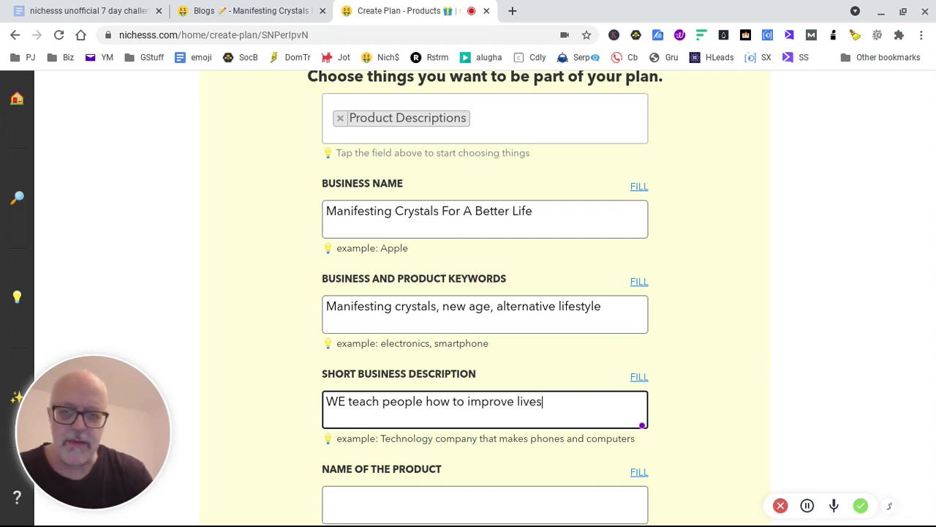
type(" with manifesting crystals")
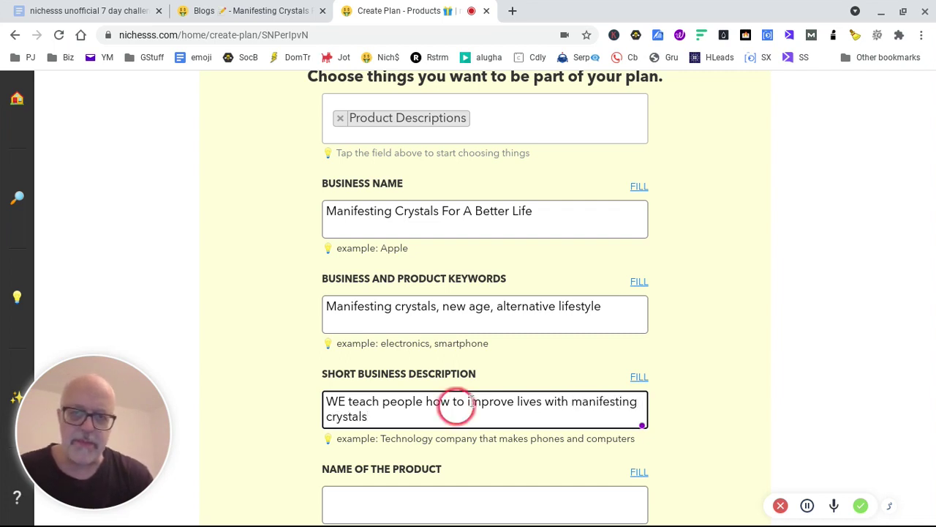
Step: Correct the capitalisation of the first word in the short business description to "We"
scroll(623, 354, "down", 2)
left_click(342, 289)
key("BackSpace")
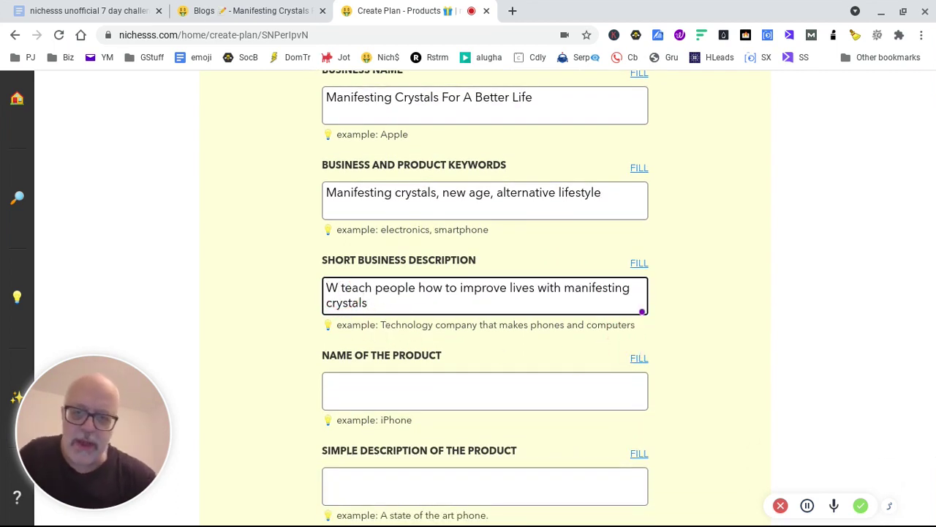
type("e")
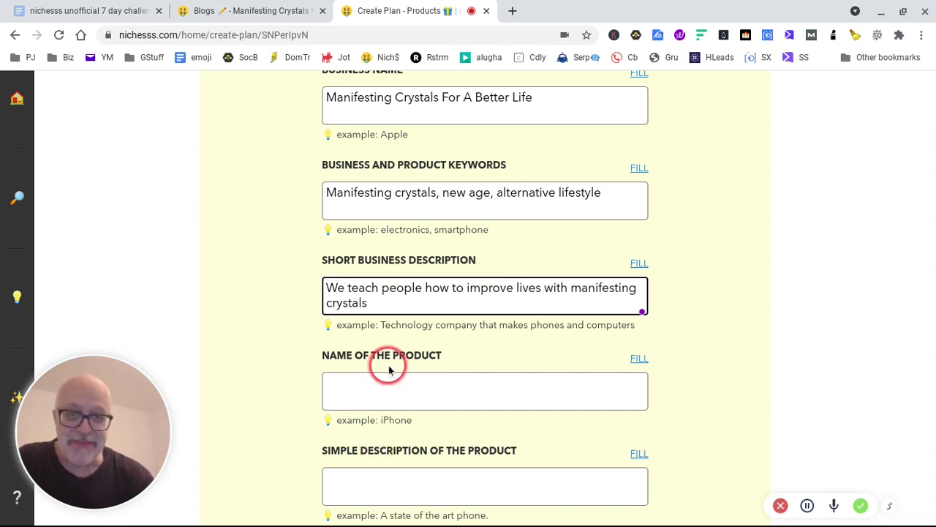
Step: Enter "Manifesting crystals" as the name of the product
scroll(475, 376, "down", 1)
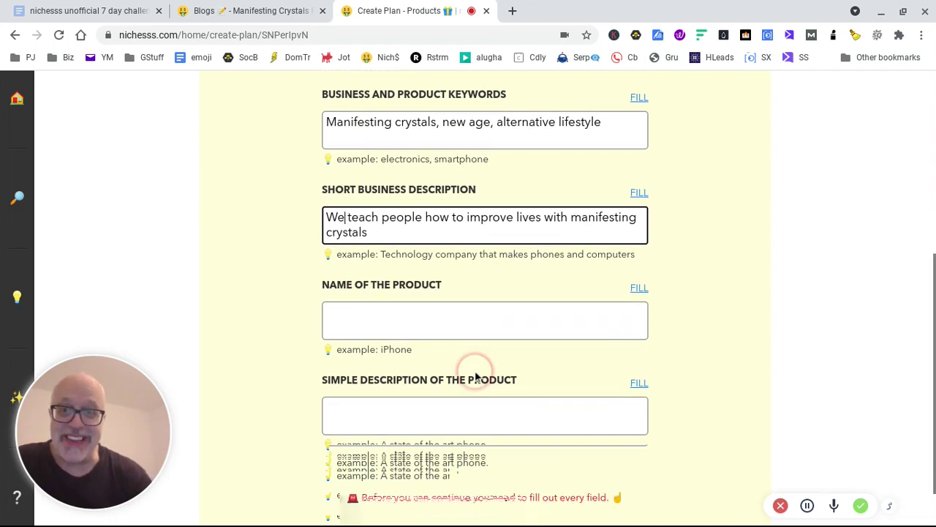
left_click(434, 327)
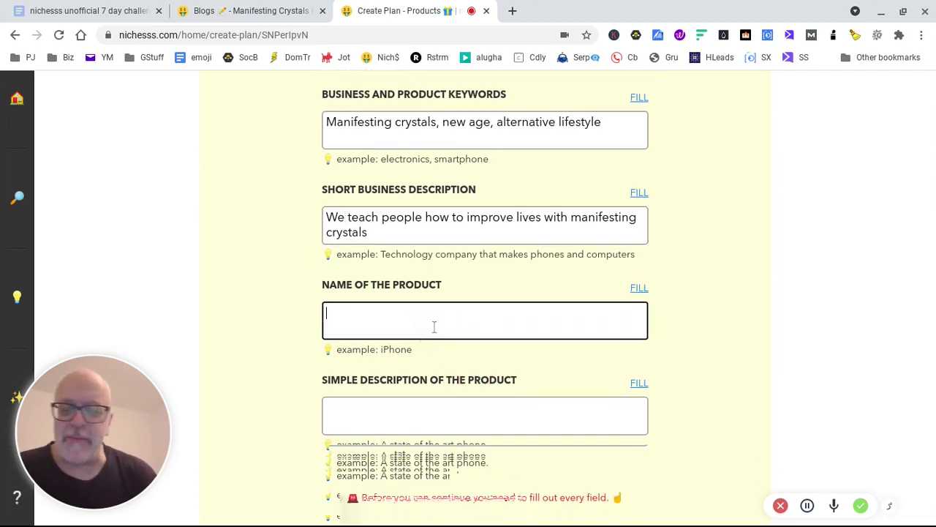
type("Mani")
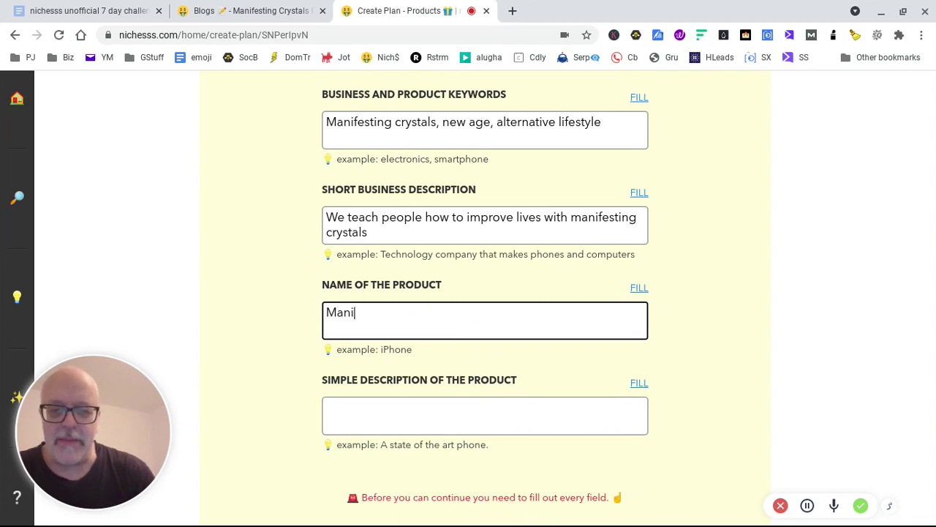
type("festing ")
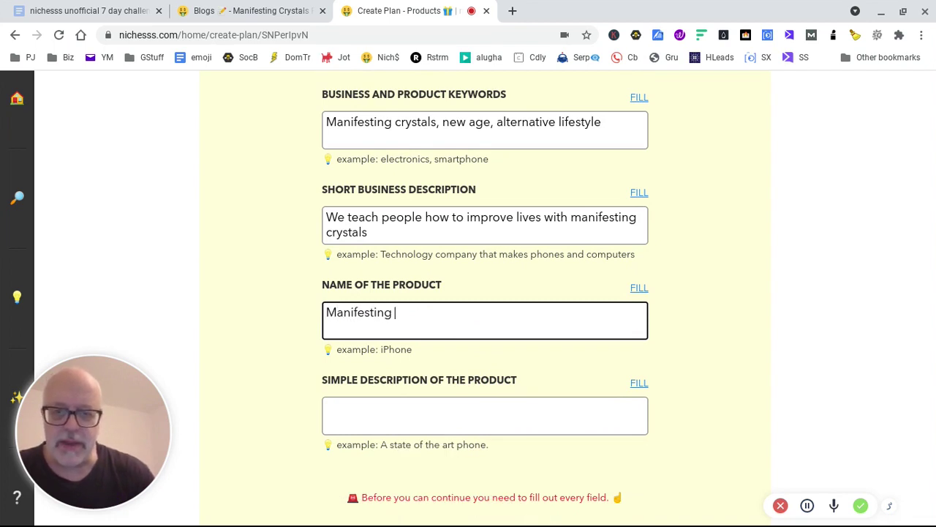
type("crystals")
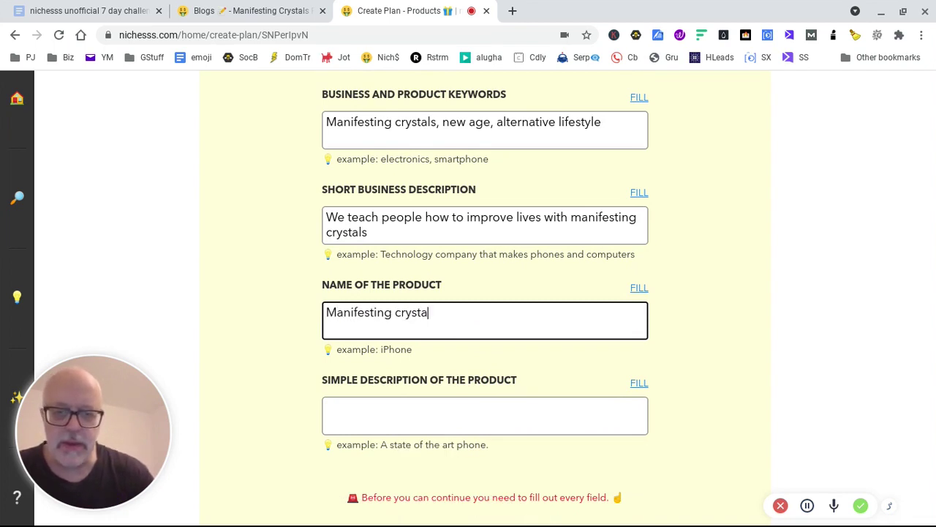
Step: Enter "Manifesting crystals tutorial" as the simple description of the product
left_click(448, 412)
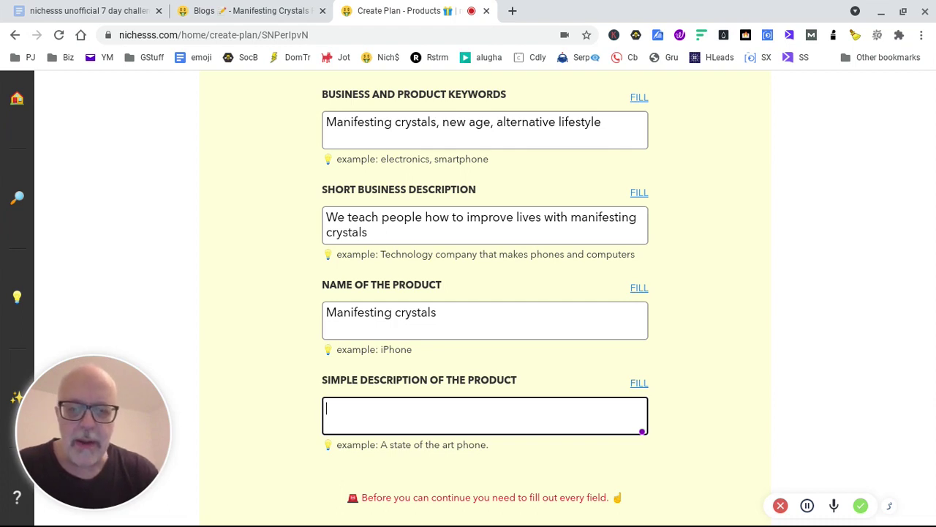
type("M")
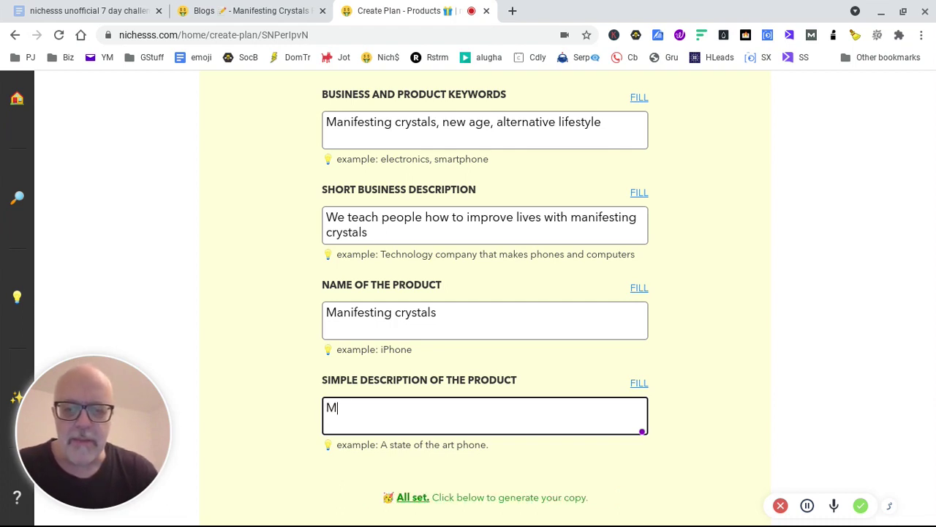
type("anifesting cry")
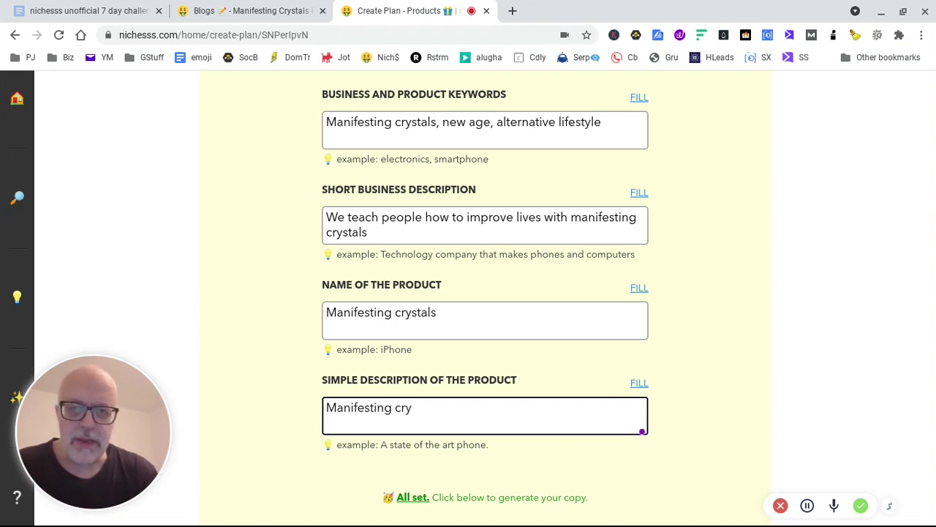
type("tstals")
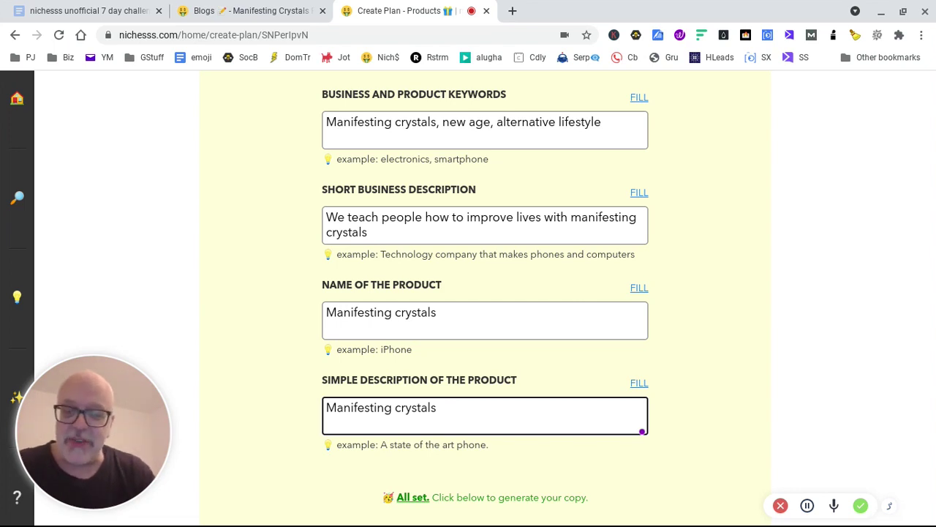
type("tutorial")
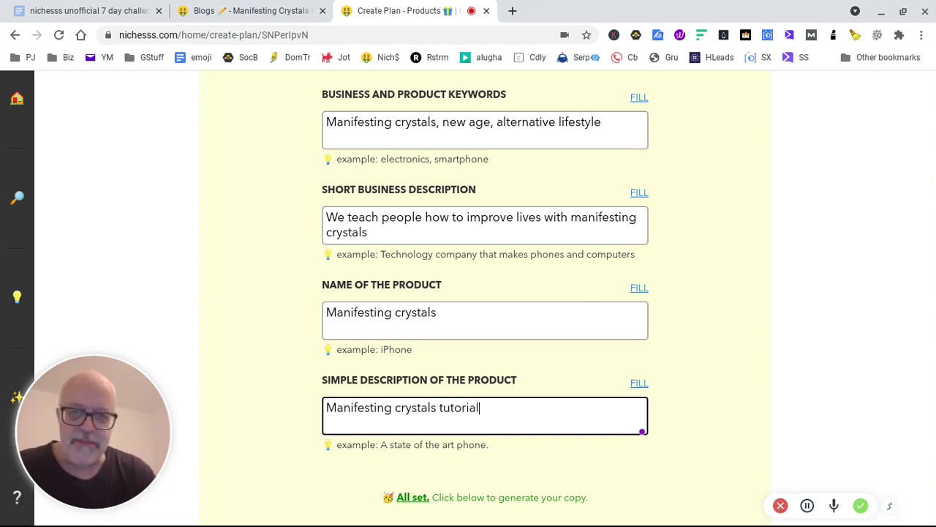
Step: Generate the product descriptions plan and refresh the list of content plans
scroll(666, 403, "down", 1)
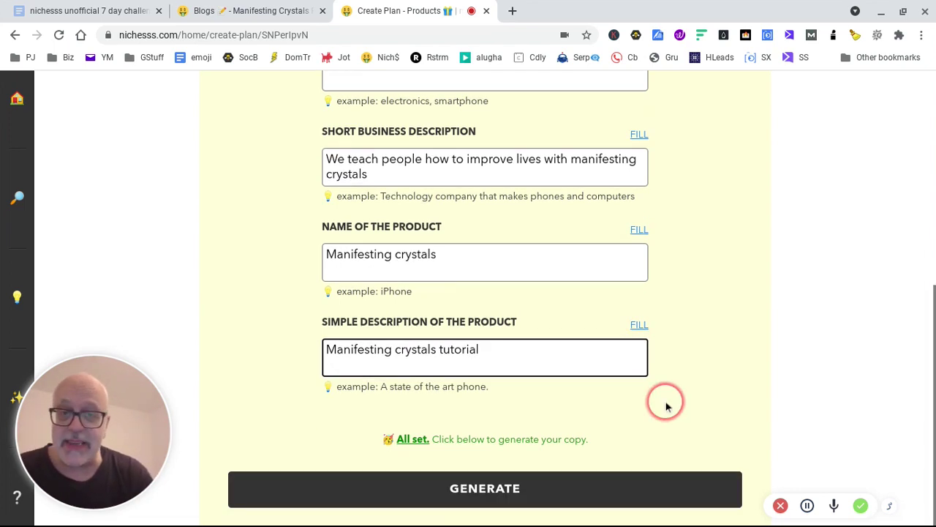
left_click(481, 504)
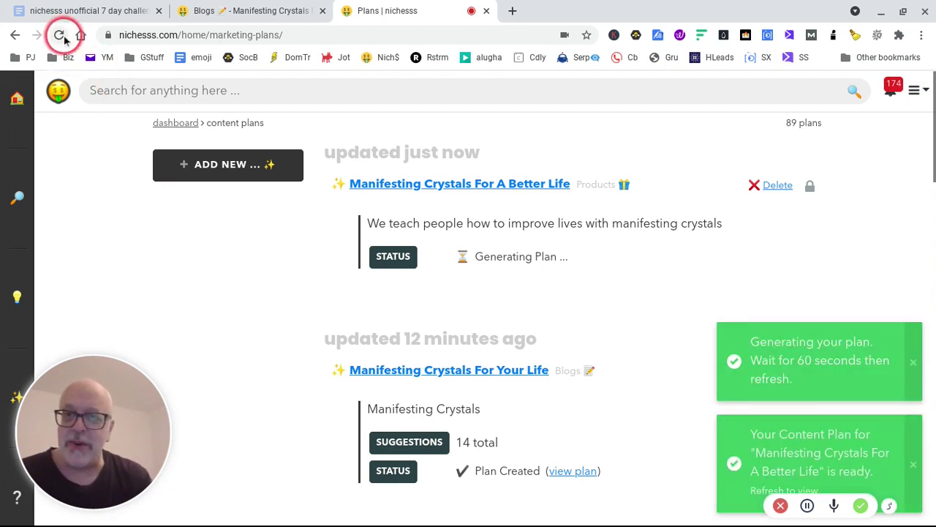
left_click(62, 36)
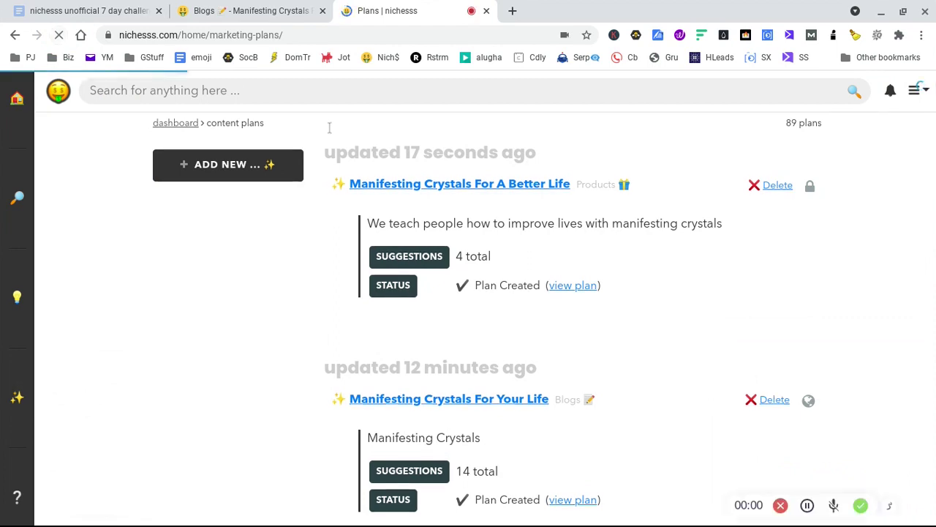
Step: Open the "Manifesting Crystals For A Better Life" products plan and read through its generated product descriptions
left_click(578, 285)
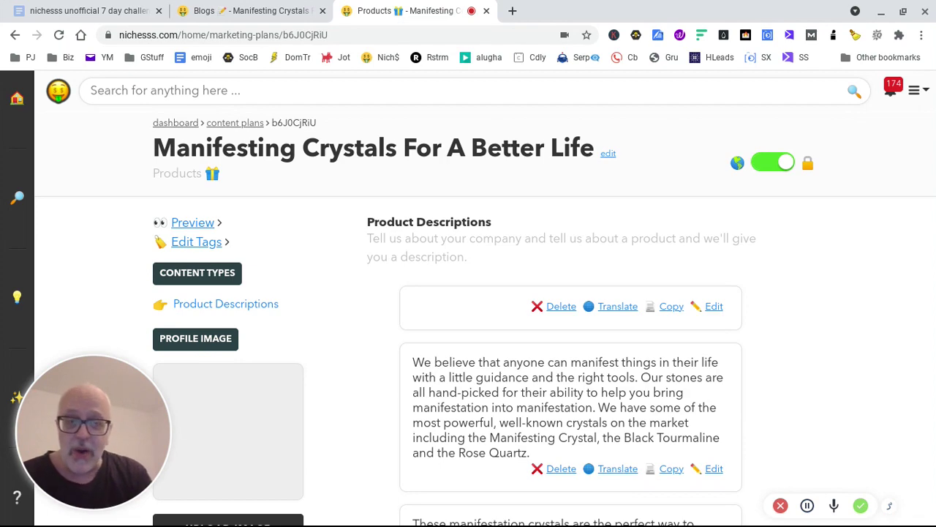
scroll(486, 298, "down", 4)
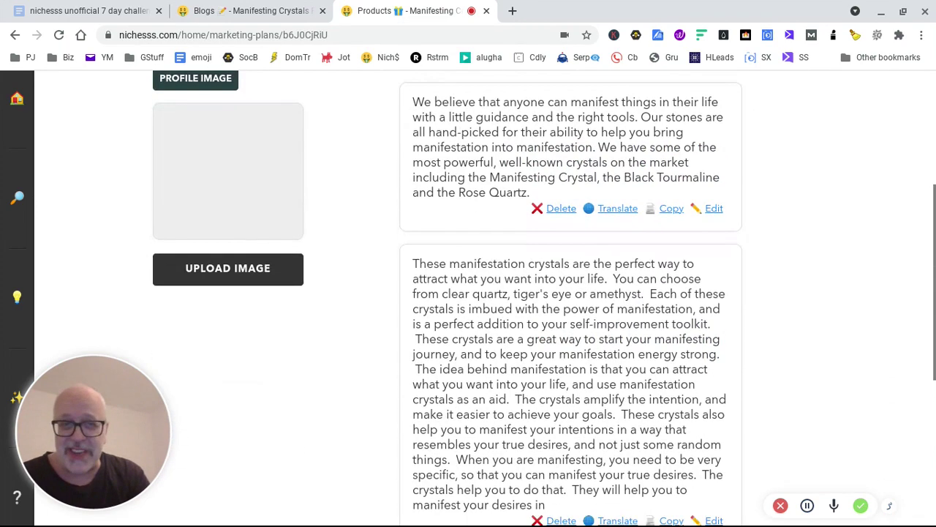
scroll(476, 209, "down", 1)
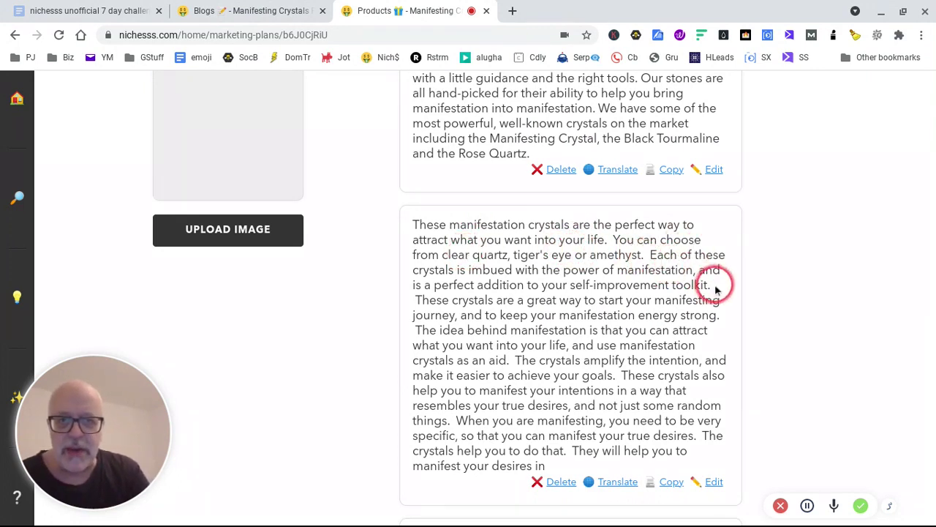
scroll(706, 433, "down", 4)
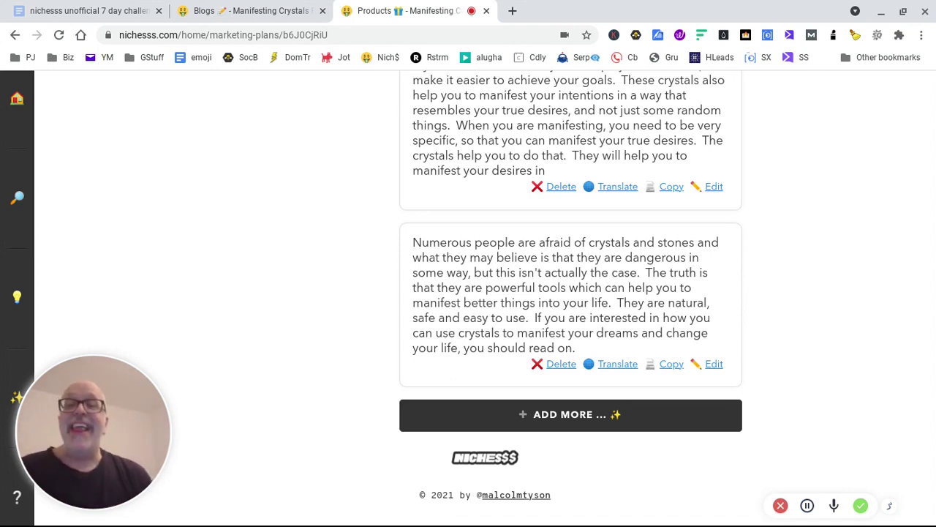
mouse_move(4, 457)
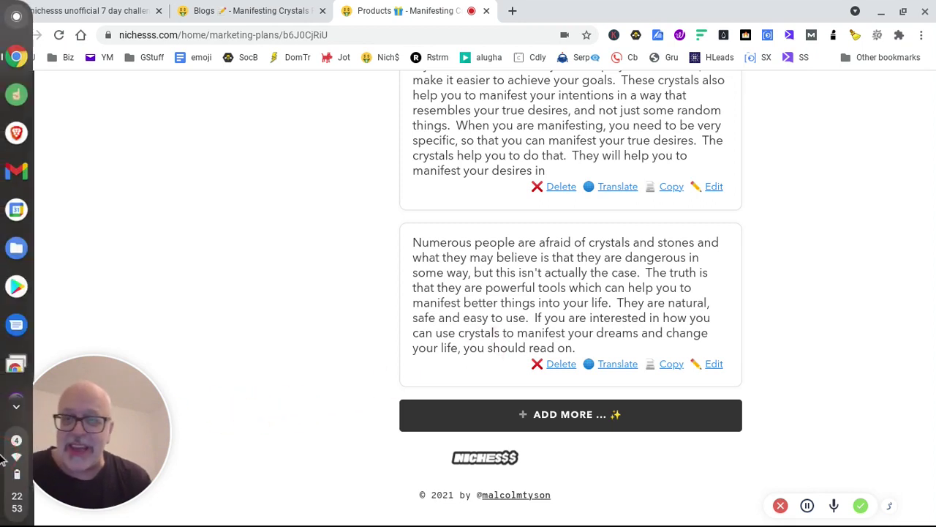
left_click(289, 345)
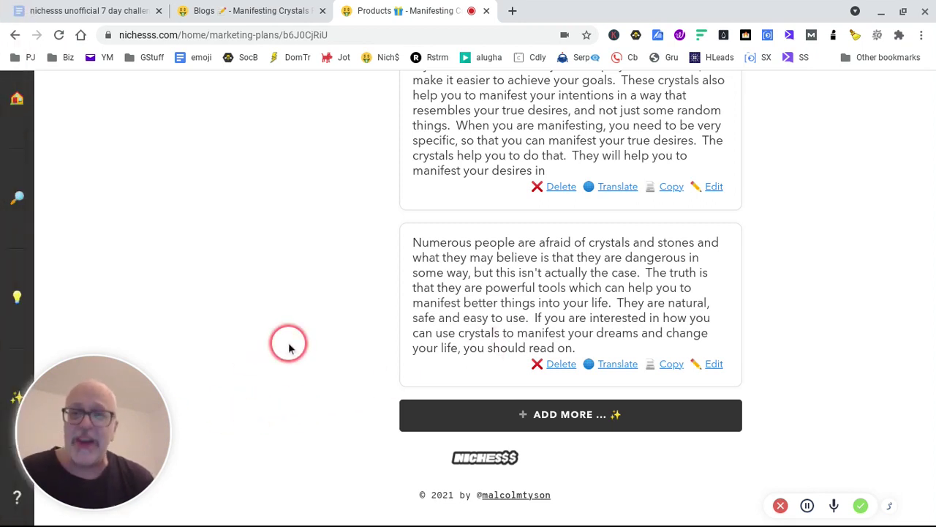